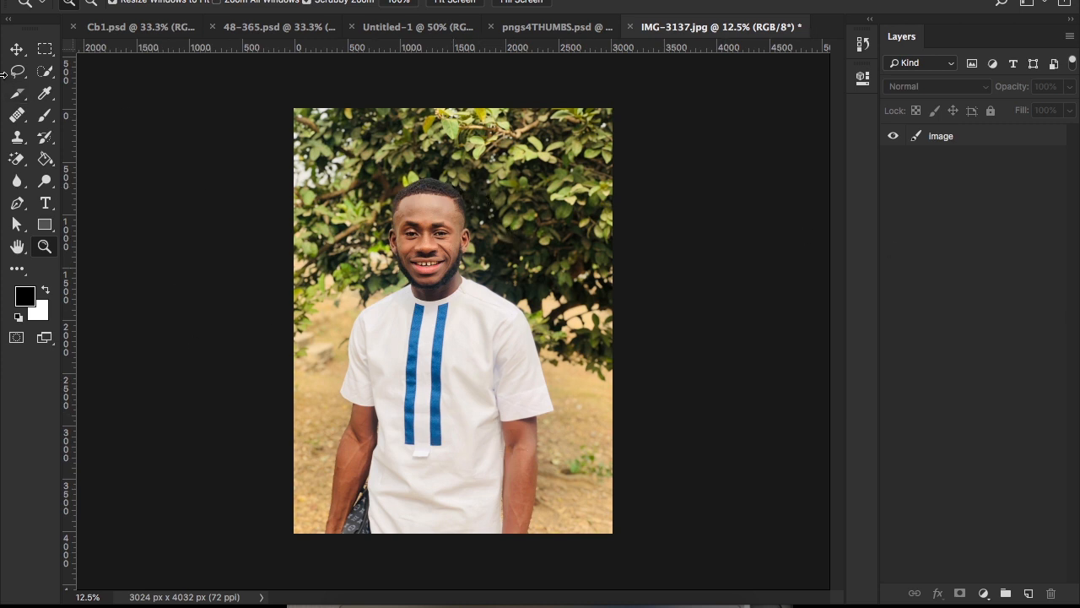
Step: Select the image layer for editing
{"action": "left_click", "coordinate": [17, 51]}
{"action": "left_click", "coordinate": [921, 141]}
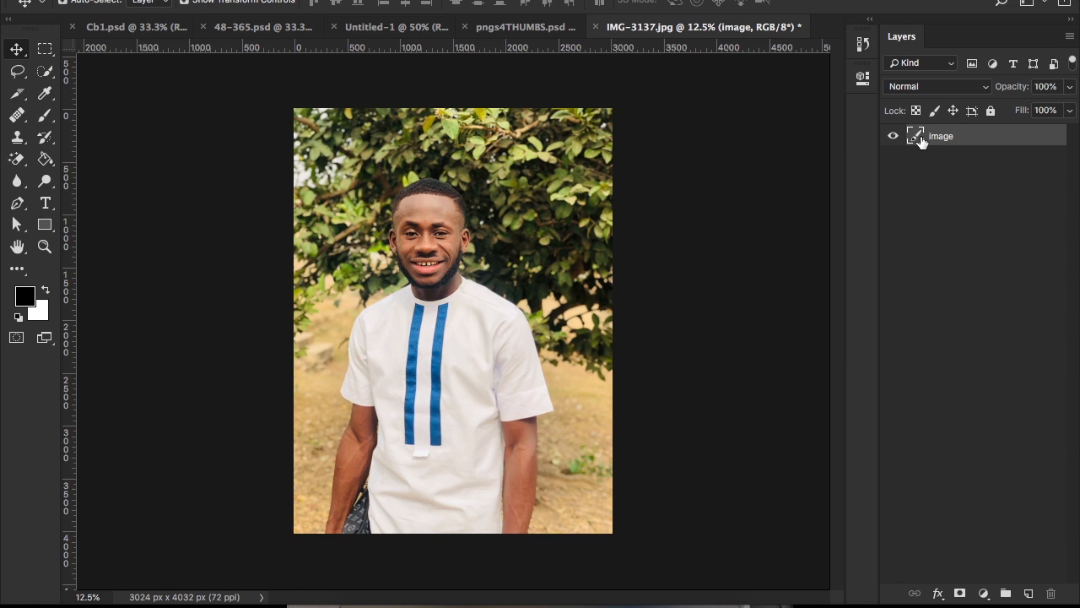
{"action": "key", "text": "super+plus"}
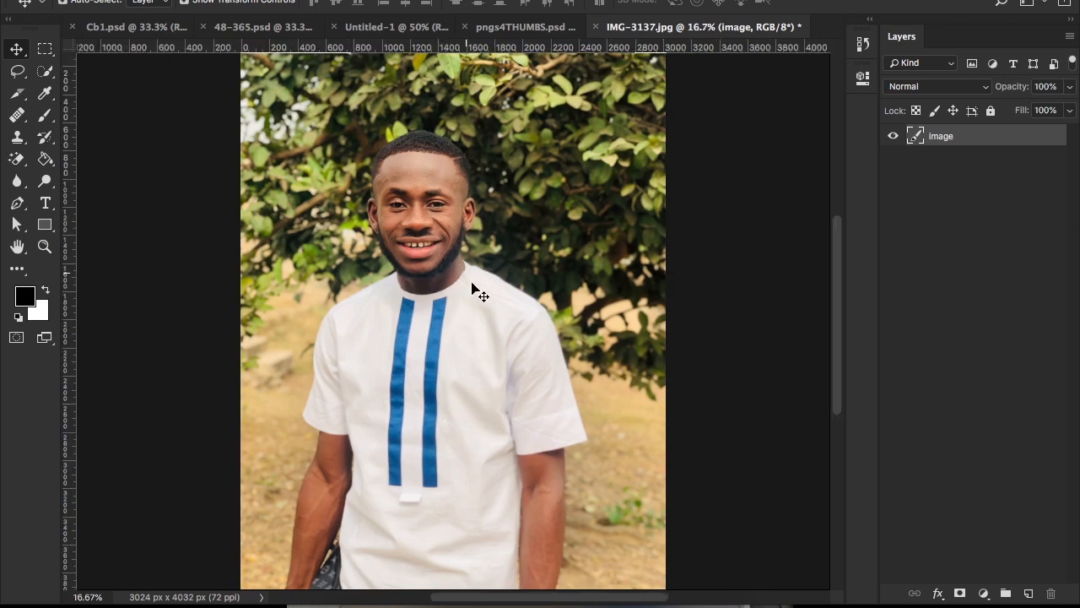
{"action": "scroll", "coordinate": [476, 293], "scroll_direction": "down", "scroll_amount": 3}
{"action": "key", "text": "z"}
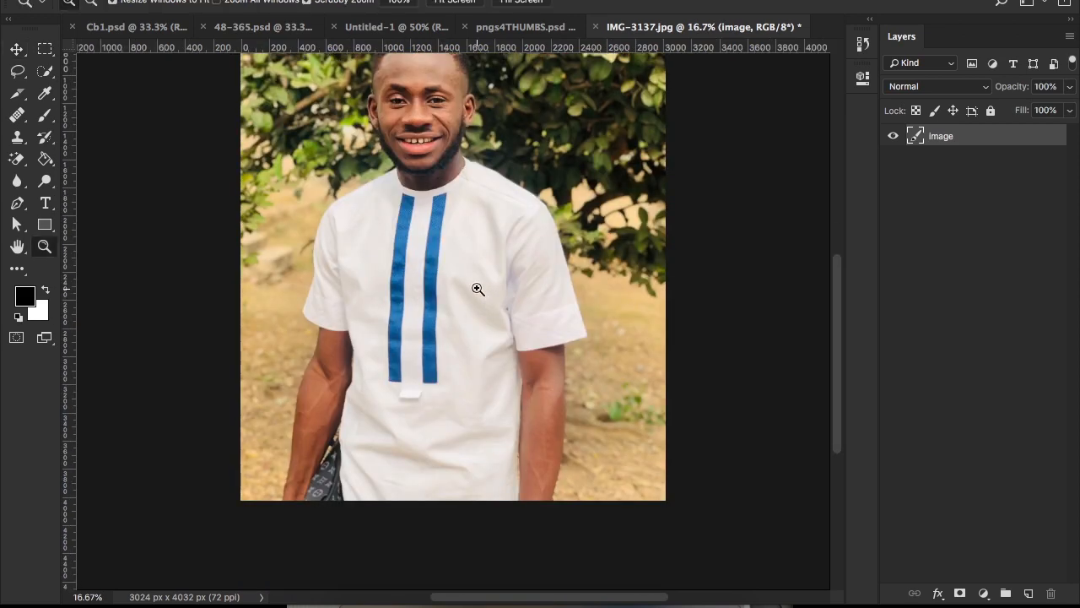
{"action": "key", "text": "p"}
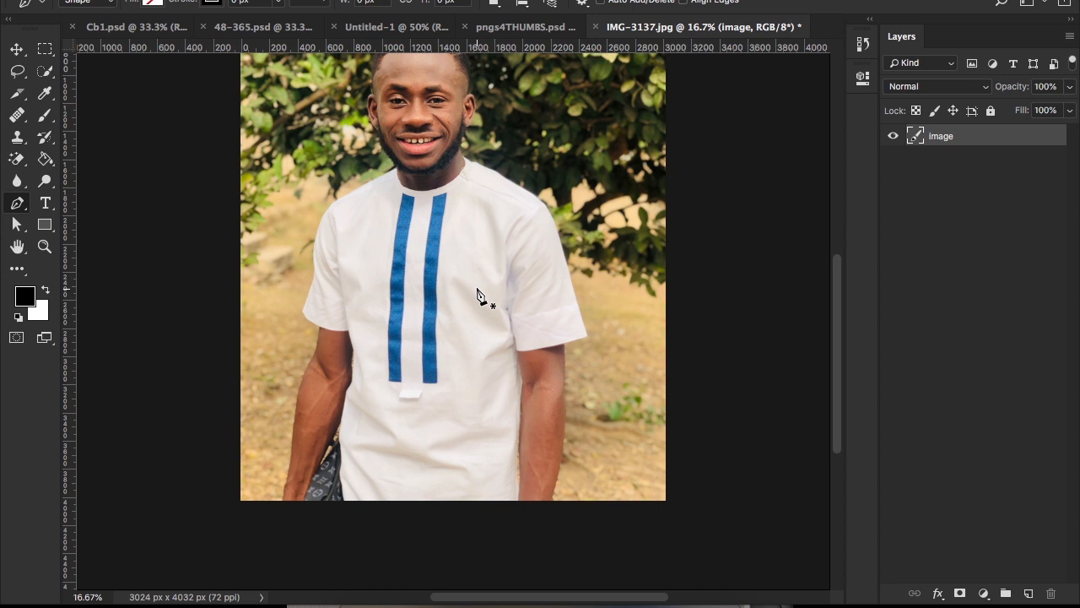
{"action": "left_click", "coordinate": [17, 73]}
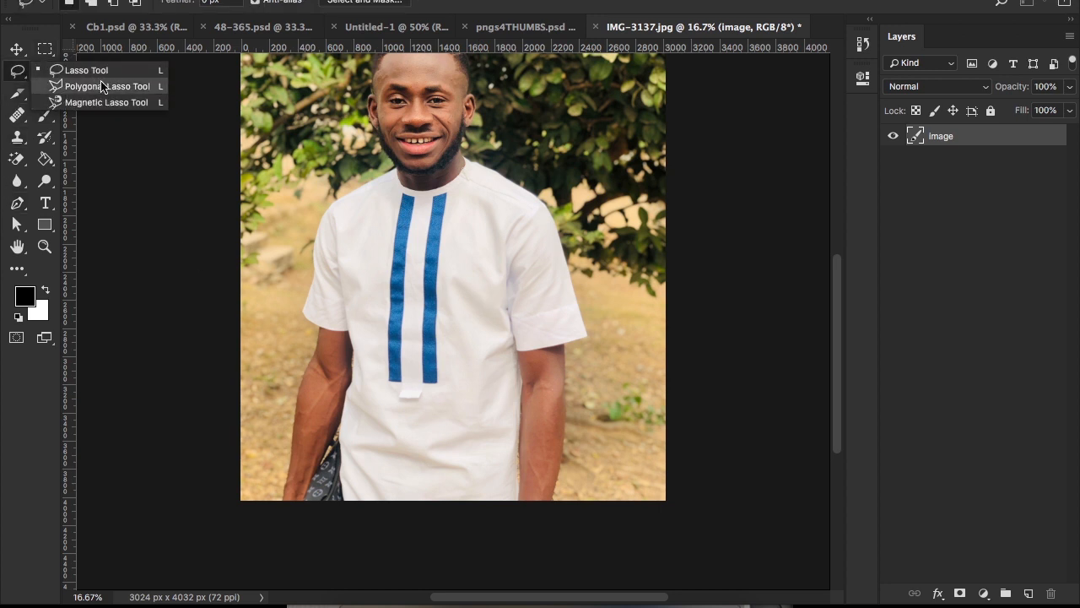
{"action": "left_click", "coordinate": [12, 77]}
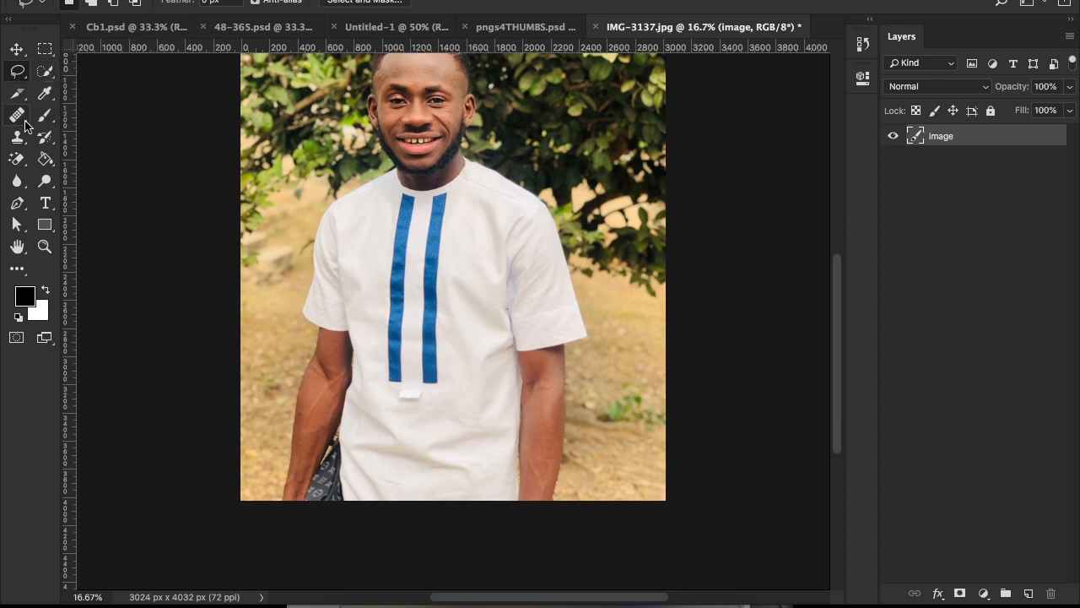
{"action": "left_click", "coordinate": [48, 137]}
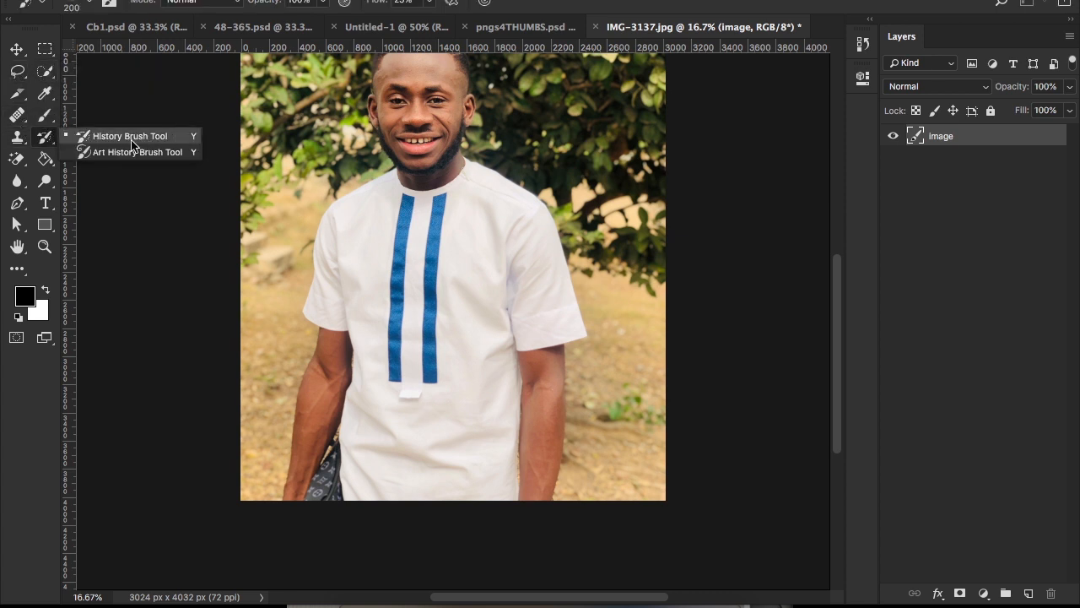
{"action": "left_click", "coordinate": [17, 162]}
{"action": "left_click", "coordinate": [18, 160]}
{"action": "left_click", "coordinate": [101, 160]}
{"action": "left_click", "coordinate": [17, 160]}
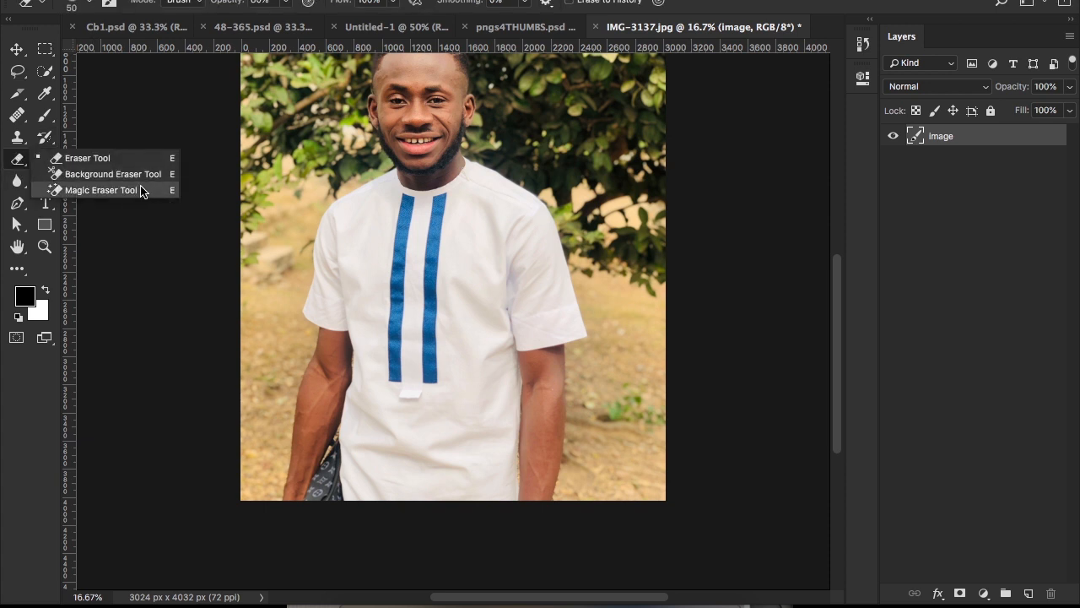
Step: Activate the standard Pen tool and set its drawing mode to Path
{"action": "left_click", "coordinate": [18, 204]}
{"action": "right_click", "coordinate": [16, 206]}
{"action": "left_click", "coordinate": [75, 207]}
{"action": "scroll", "coordinate": [194, 223], "scroll_direction": "up", "scroll_amount": 3}
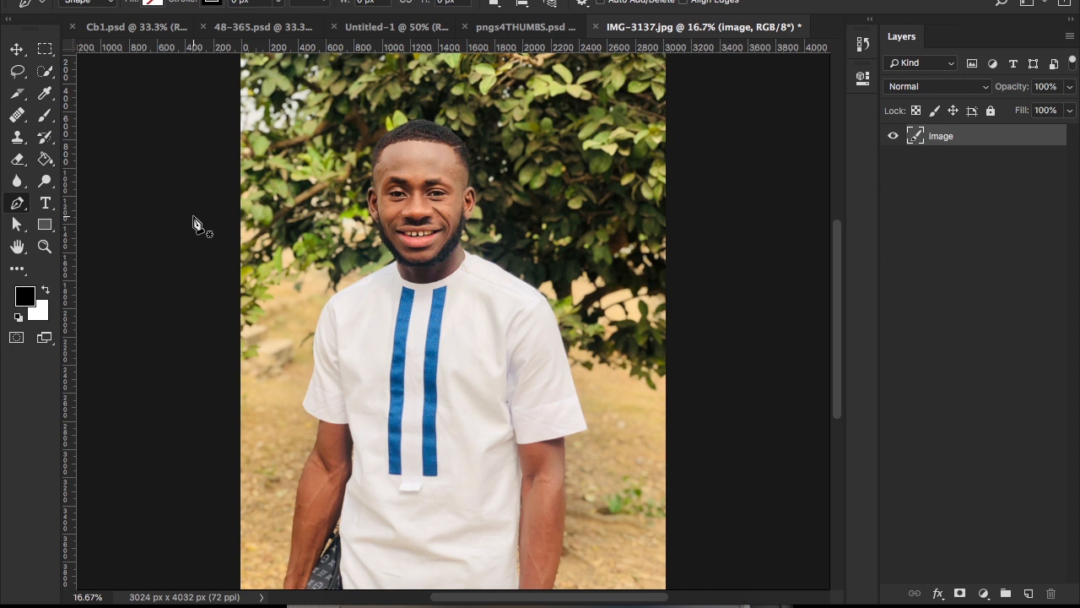
{"action": "right_click", "coordinate": [21, 205]}
{"action": "left_click", "coordinate": [145, 206]}
{"action": "left_click", "coordinate": [108, 3]}
{"action": "left_click", "coordinate": [101, 10]}
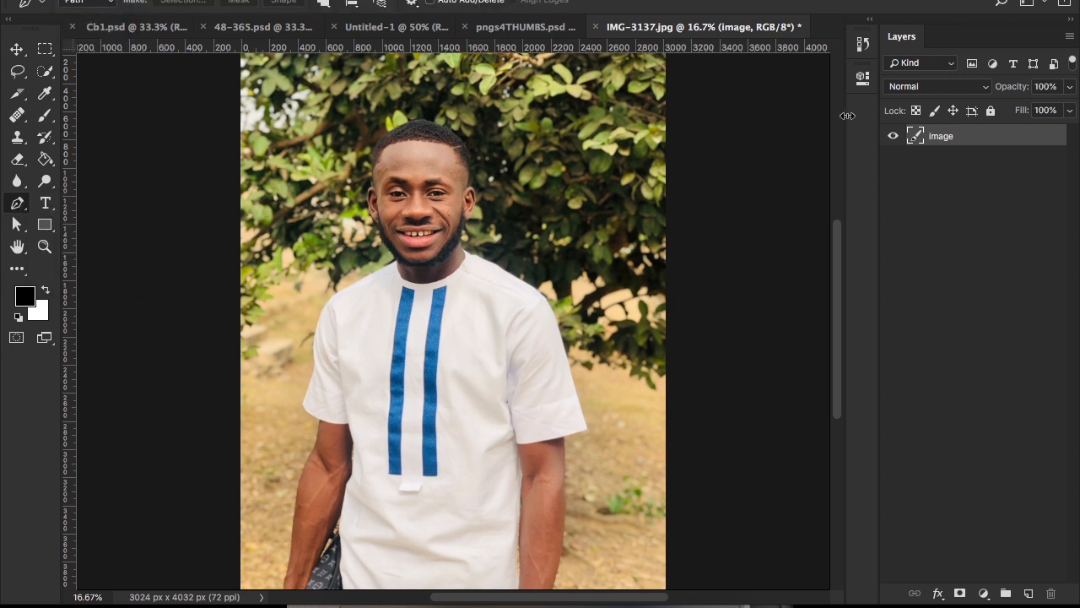
Step: Duplicate the image layer, hide the copy, and make the original image layer active and visible
{"action": "key", "text": "super+minus"}
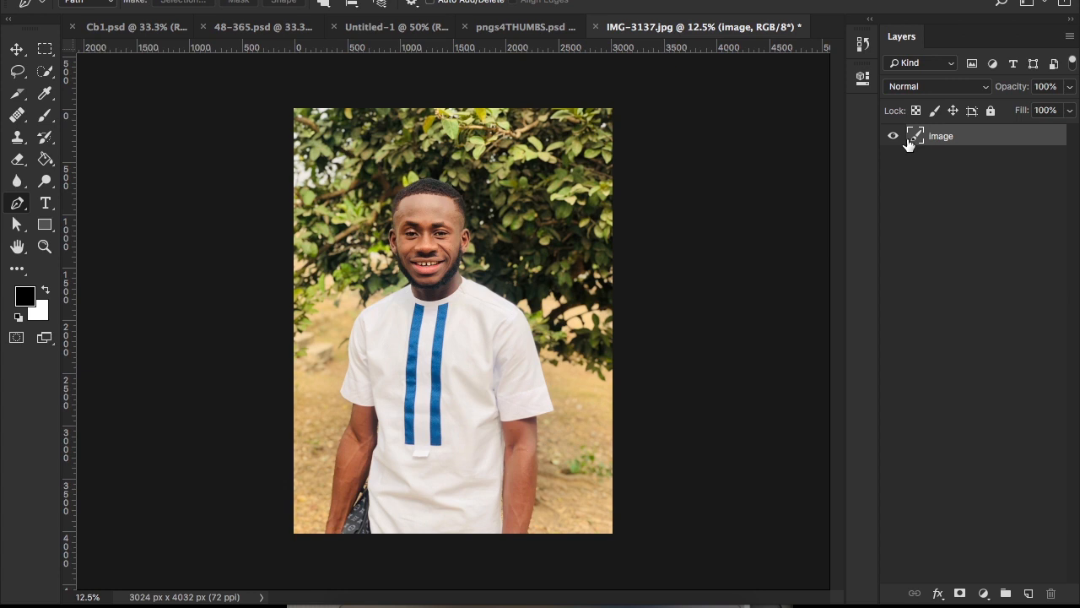
{"action": "key", "text": "super+j"}
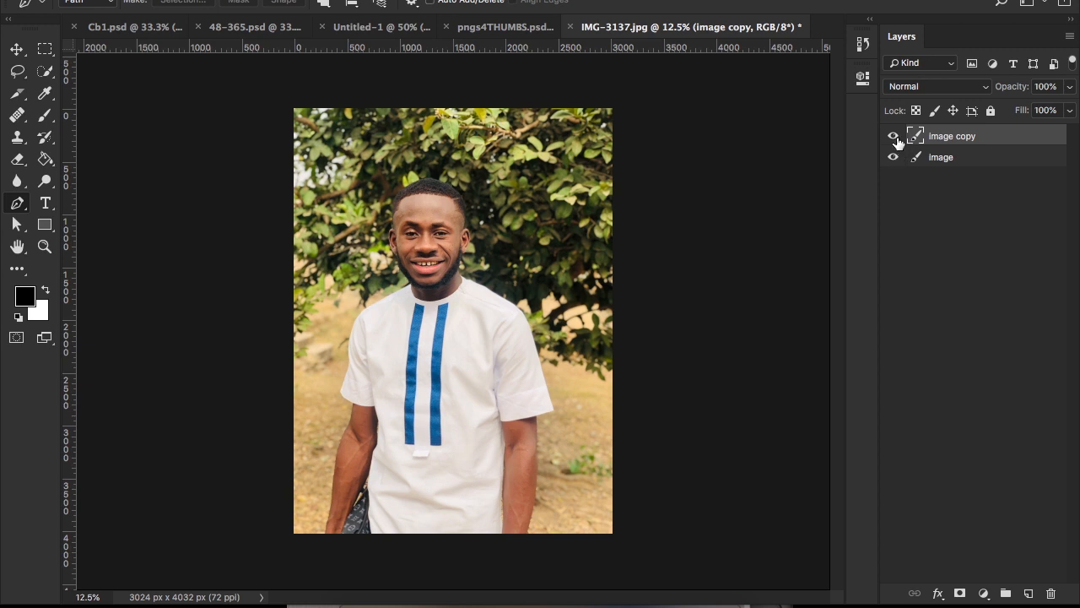
{"action": "left_click", "coordinate": [895, 137]}
{"action": "left_click", "coordinate": [951, 159]}
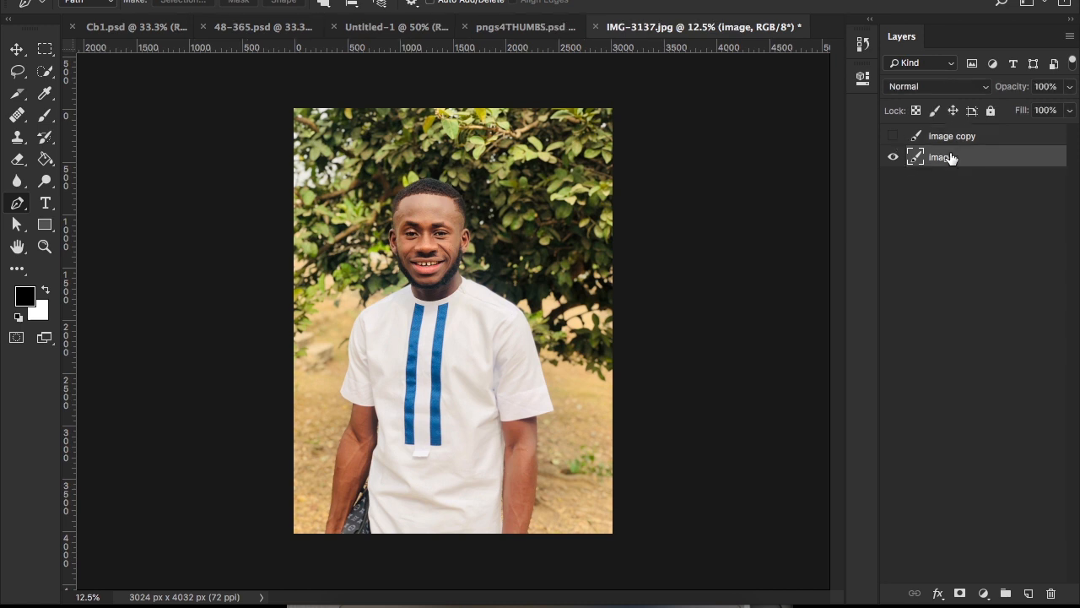
{"action": "left_click", "coordinate": [894, 158]}
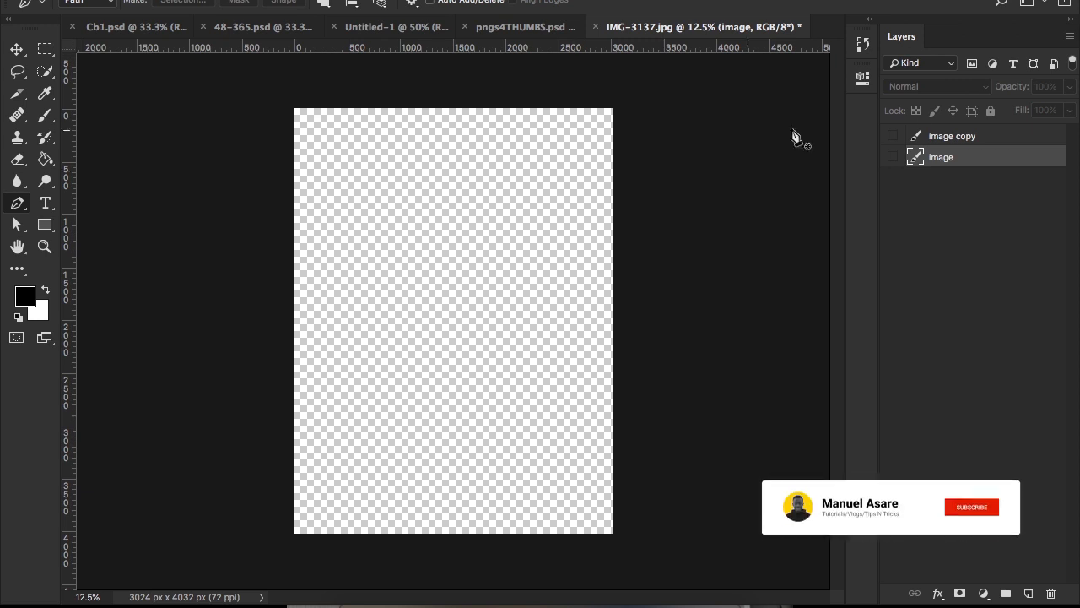
{"action": "left_click", "coordinate": [893, 157]}
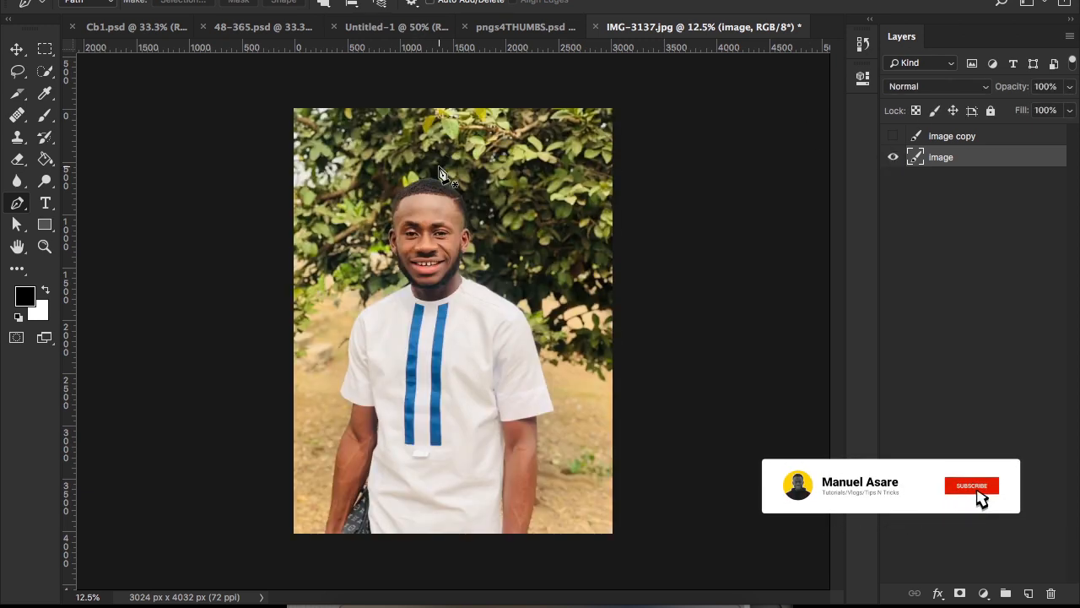
Step: Start a pen path at the photo's bottom edge beside the wrist near the bag and trace up the outer forearm
{"action": "key", "text": "z"}
{"action": "left_click", "coordinate": [398, 457]}
{"action": "left_click", "coordinate": [397, 456]}
{"action": "left_click_drag", "start_coordinate": [298, 579], "coordinate": [415, 342]}
{"action": "left_click", "coordinate": [364, 444]}
{"action": "left_click", "coordinate": [361, 472]}
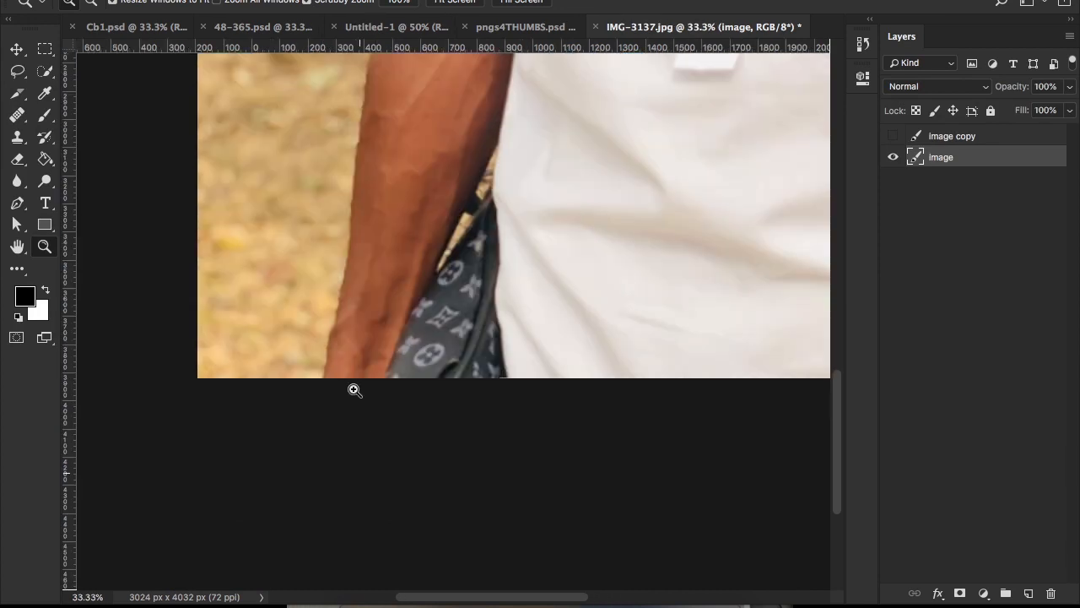
{"action": "left_click", "coordinate": [355, 389]}
{"action": "left_click", "coordinate": [355, 389]}
{"action": "key", "text": "p"}
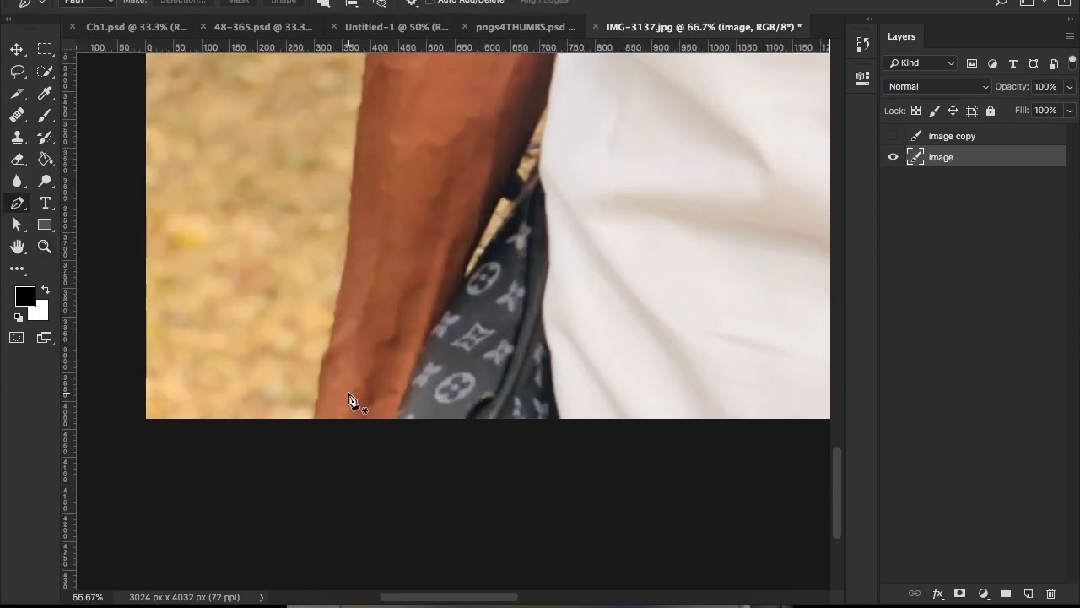
{"action": "left_click", "coordinate": [313, 423]}
{"action": "left_click_drag", "start_coordinate": [353, 223], "coordinate": [358, 103]}
Step: Continue the path around the outside of the elbow and up the upper arm to the sleeve hem
{"action": "scroll", "coordinate": [359, 103], "scroll_direction": "up", "scroll_amount": 5}
{"action": "left_click_drag", "start_coordinate": [379, 148], "coordinate": [411, 93]}
{"action": "scroll", "coordinate": [410, 93], "scroll_direction": "up", "scroll_amount": 6}
{"action": "scroll", "coordinate": [411, 93], "scroll_direction": "right", "scroll_amount": 2}
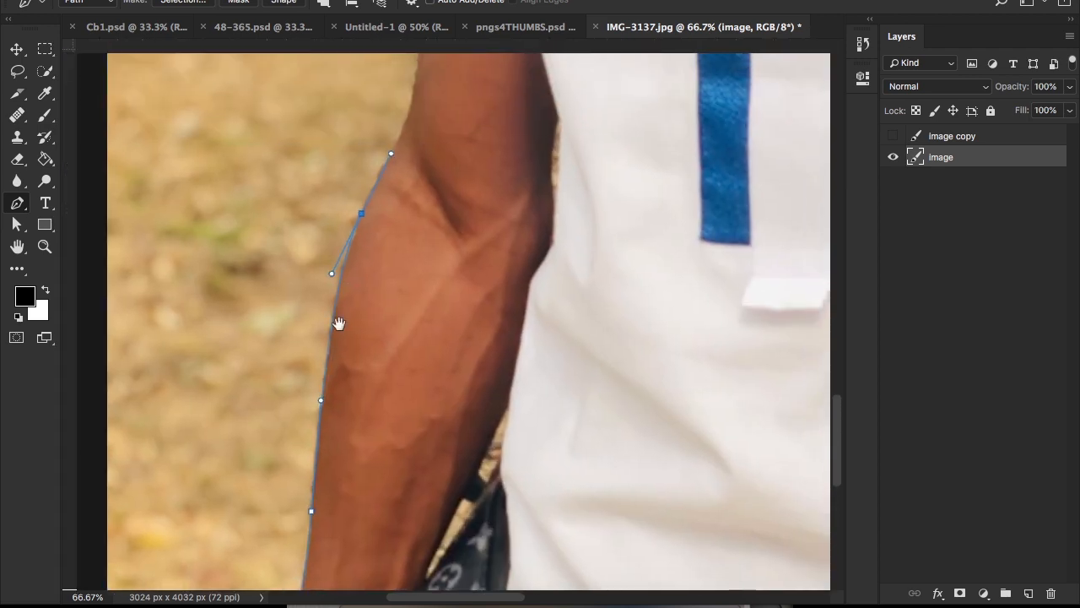
{"action": "left_click_drag", "start_coordinate": [351, 297], "coordinate": [365, 262]}
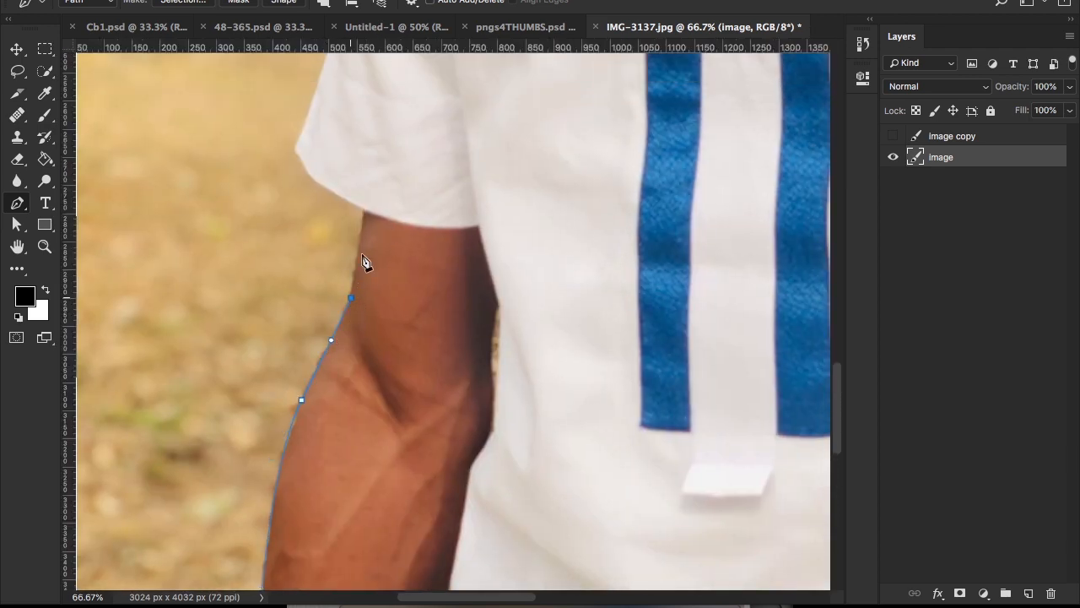
{"action": "left_click", "coordinate": [367, 208]}
Step: Move the last anchor point exactly onto the corner where the arm meets the sleeve hem
{"action": "key", "text": "z"}
{"action": "left_click", "coordinate": [361, 224]}
{"action": "left_click", "coordinate": [362, 224]}
{"action": "left_click", "coordinate": [361, 223]}
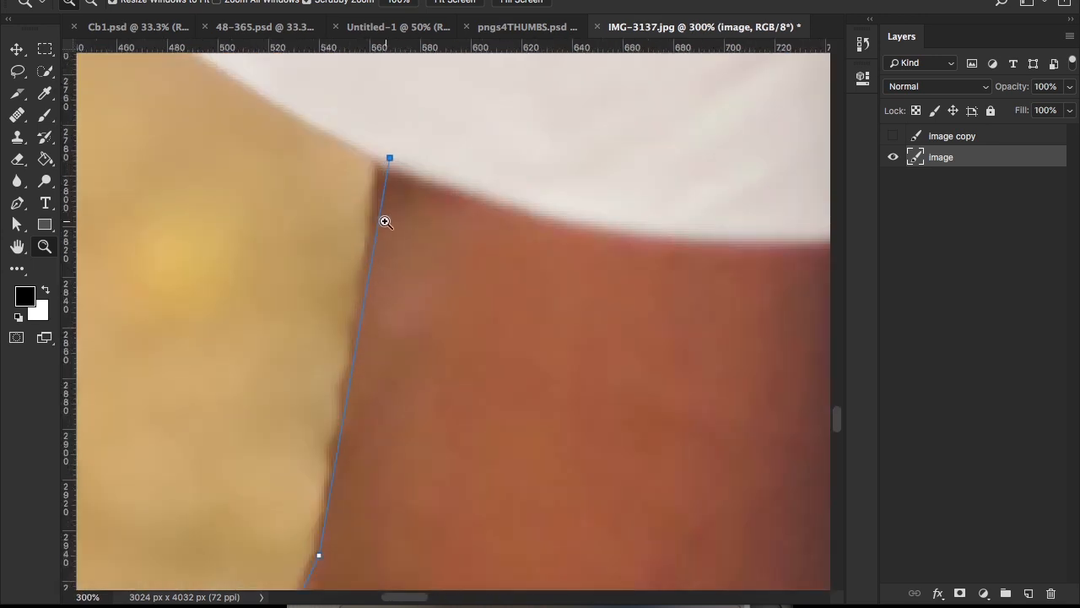
{"action": "key", "text": "a"}
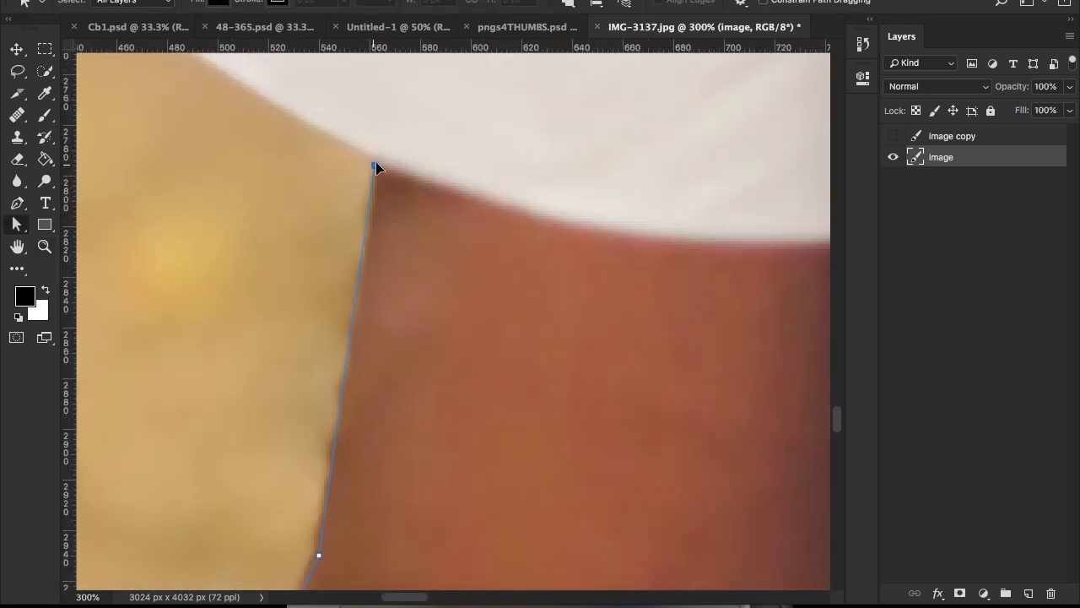
Step: Trace the path with curved segments along the sleeve hem to the sleeve's outer corner
{"action": "key", "text": "p"}
{"action": "scroll", "coordinate": [470, 265], "scroll_direction": "up", "scroll_amount": 6}
{"action": "scroll", "coordinate": [470, 265], "scroll_direction": "left", "scroll_amount": 5}
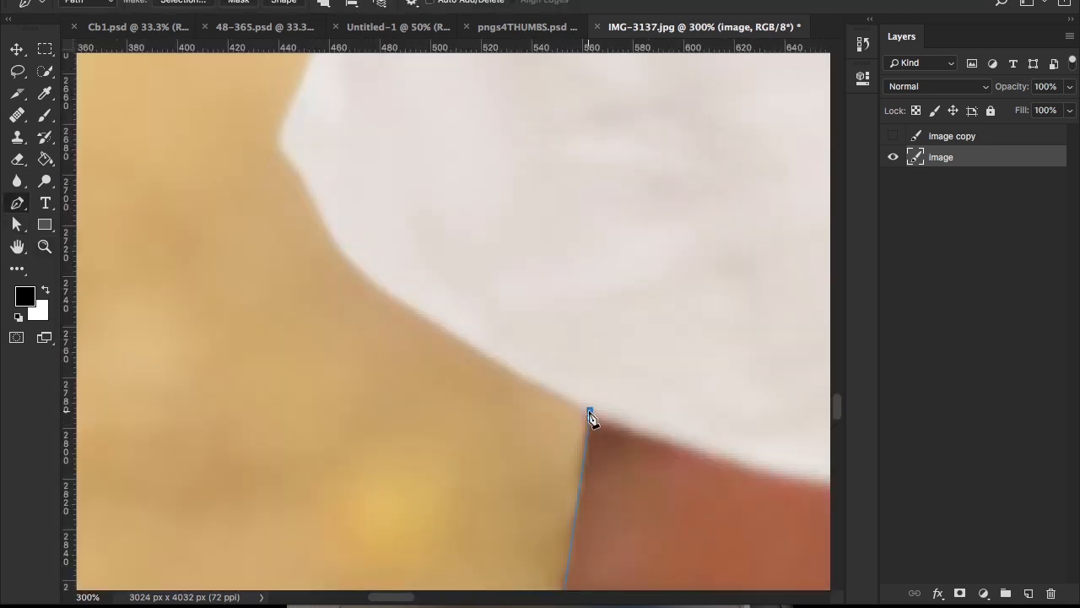
{"action": "scroll", "coordinate": [414, 330], "scroll_direction": "up", "scroll_amount": 1}
{"action": "scroll", "coordinate": [415, 330], "scroll_direction": "left", "scroll_amount": 1}
{"action": "left_click_drag", "start_coordinate": [410, 324], "coordinate": [389, 302]}
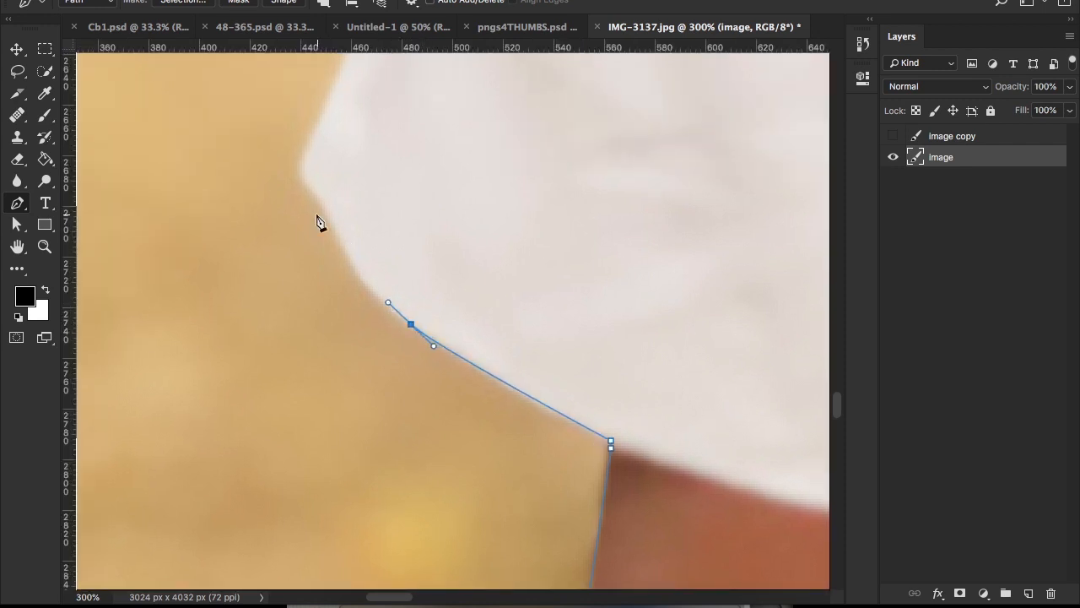
{"action": "left_click_drag", "start_coordinate": [336, 228], "coordinate": [328, 198]}
{"action": "scroll", "coordinate": [338, 253], "scroll_direction": "up", "scroll_amount": 5}
{"action": "scroll", "coordinate": [338, 253], "scroll_direction": "left", "scroll_amount": 1}
{"action": "left_click", "coordinate": [339, 334]}
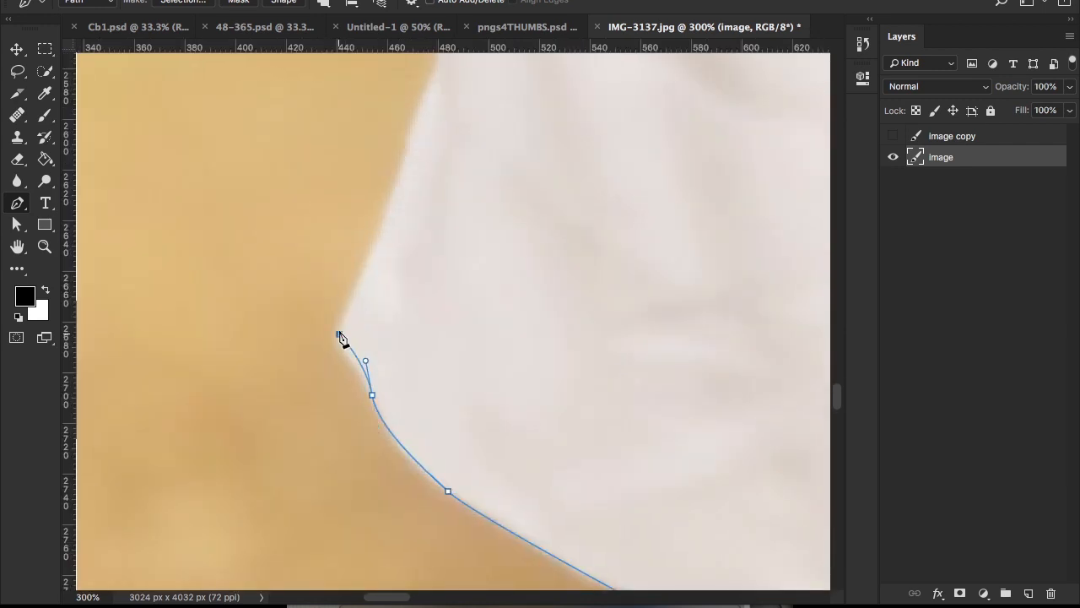
Step: Extend the path from the hem corner up the sleeve's outer edge towards the shoulder
{"action": "scroll", "coordinate": [340, 340], "scroll_direction": "up", "scroll_amount": 8}
{"action": "left_click_drag", "start_coordinate": [432, 280], "coordinate": [386, 302]}
{"action": "scroll", "coordinate": [386, 287], "scroll_direction": "up", "scroll_amount": 6}
{"action": "left_click_drag", "start_coordinate": [374, 200], "coordinate": [386, 65]}
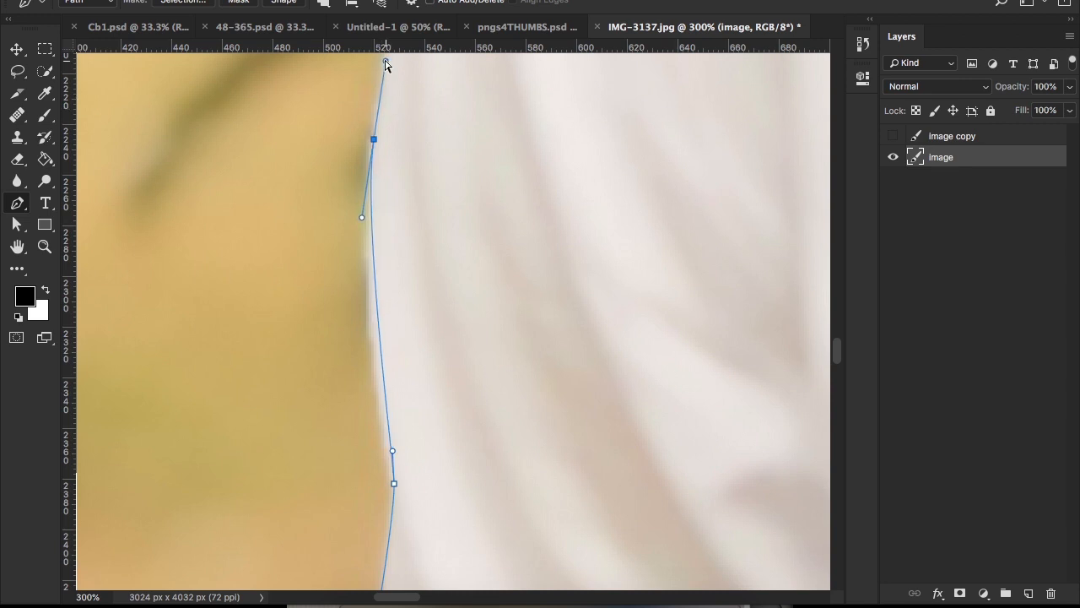
Step: Carry the path over the shoulder and along the shirt's top edge to where the collar meets the neck
{"action": "key", "text": "super+minus"}
{"action": "mouse_move", "coordinate": [419, 287]}
{"action": "left_mouse_down"}
{"action": "mouse_move", "coordinate": [403, 447]}
{"action": "mouse_move", "coordinate": [422, 364]}
{"action": "mouse_move", "coordinate": [421, 376]}
{"action": "left_mouse_up"}
{"action": "left_click_drag", "start_coordinate": [422, 213], "coordinate": [357, 369]}
{"action": "scroll", "coordinate": [464, 169], "scroll_direction": "up", "scroll_amount": 5}
{"action": "left_click", "coordinate": [482, 173]}
{"action": "left_click_drag", "start_coordinate": [537, 258], "coordinate": [362, 351]}
{"action": "left_click_drag", "start_coordinate": [589, 230], "coordinate": [632, 209]}
{"action": "left_click_drag", "start_coordinate": [572, 257], "coordinate": [372, 423]}
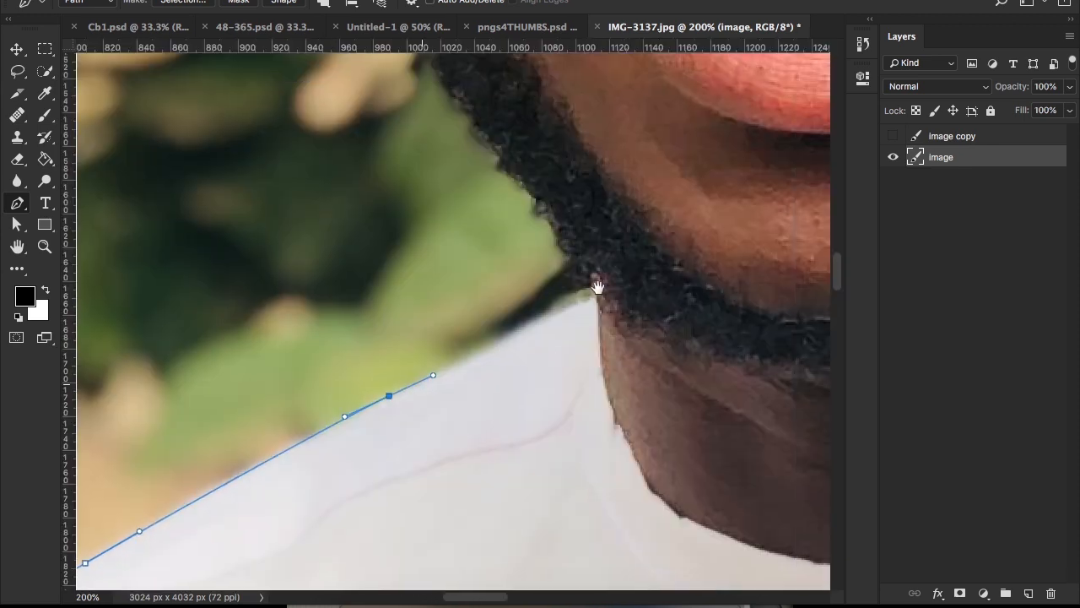
{"action": "left_click", "coordinate": [597, 296]}
Step: Trace the path from the collar along the lower beard edge, removing the outgoing curve handle at the new anchor
{"action": "left_click_drag", "start_coordinate": [585, 336], "coordinate": [559, 454]}
{"action": "left_click", "coordinate": [571, 394]}
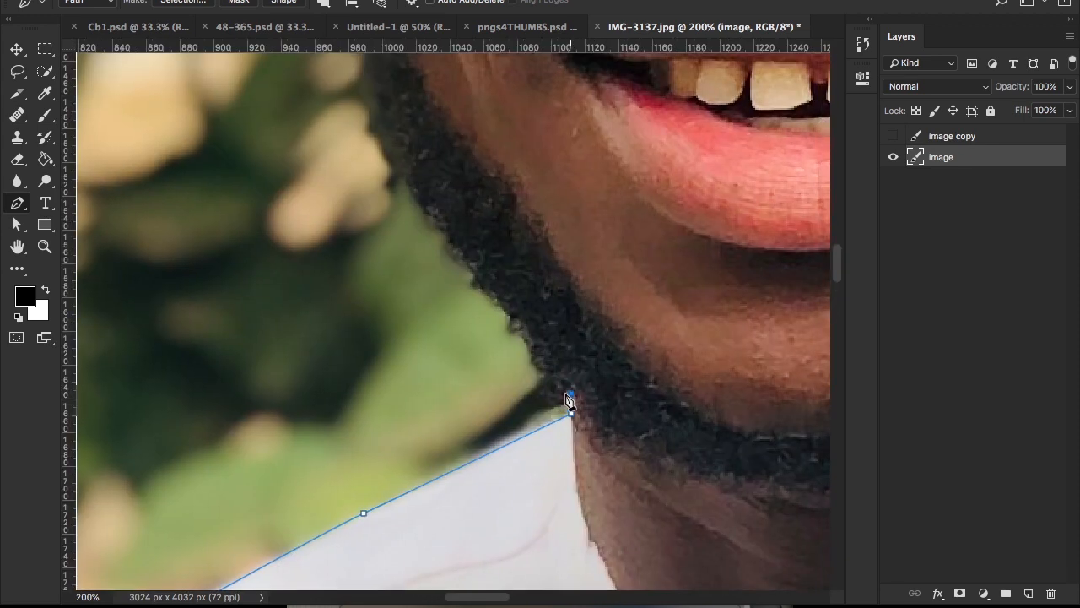
{"action": "left_click_drag", "start_coordinate": [568, 399], "coordinate": [504, 462]}
{"action": "left_click_drag", "start_coordinate": [443, 368], "coordinate": [428, 333]}
{"action": "double_click", "coordinate": [445, 370], "text": "super"}
{"action": "left_click_drag", "start_coordinate": [389, 294], "coordinate": [428, 333]}
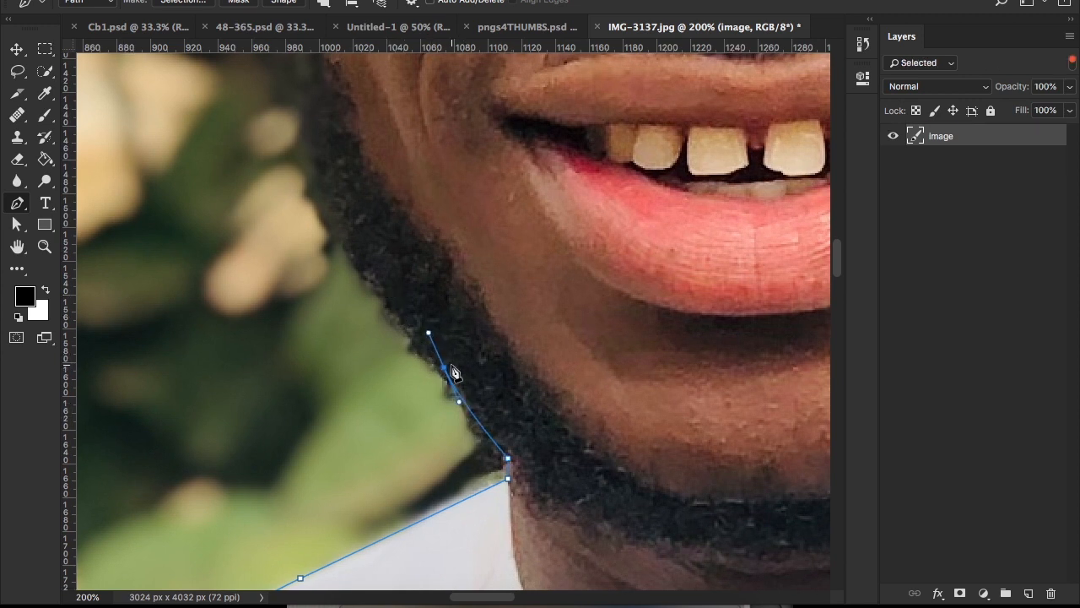
{"action": "left_click", "coordinate": [444, 366], "text": "alt"}
{"action": "left_click_drag", "start_coordinate": [415, 306], "coordinate": [464, 453]}
Step: Continue the path up the side of the beard to just below the earlobe, trimming the outgoing handles
{"action": "left_click", "coordinate": [361, 287]}
{"action": "left_click_drag", "start_coordinate": [360, 280], "coordinate": [406, 288]}
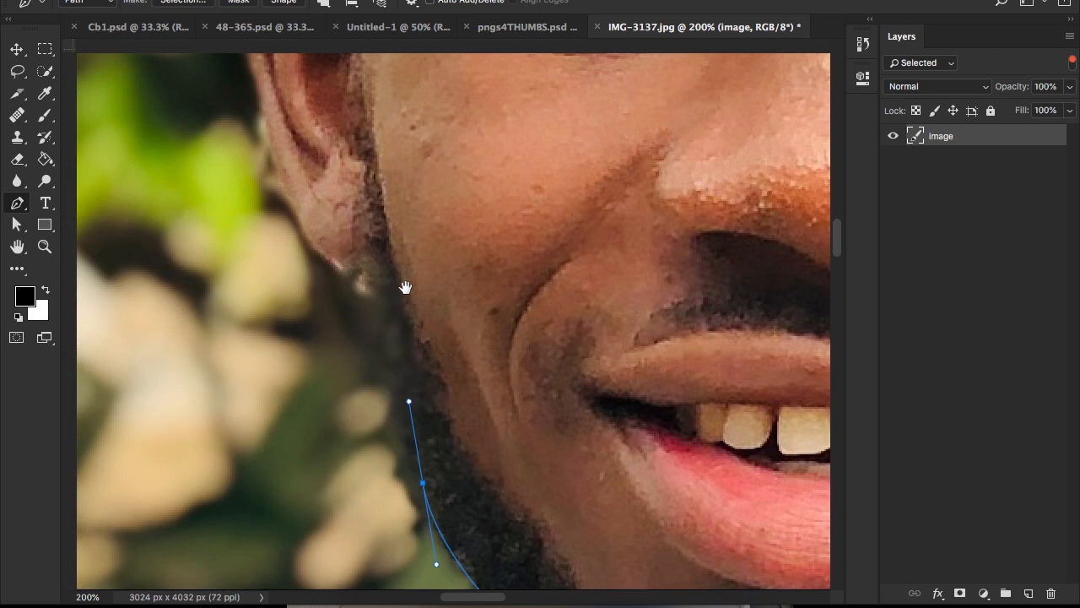
{"action": "key", "text": "super+r"}
{"action": "left_click_drag", "start_coordinate": [404, 345], "coordinate": [409, 275]}
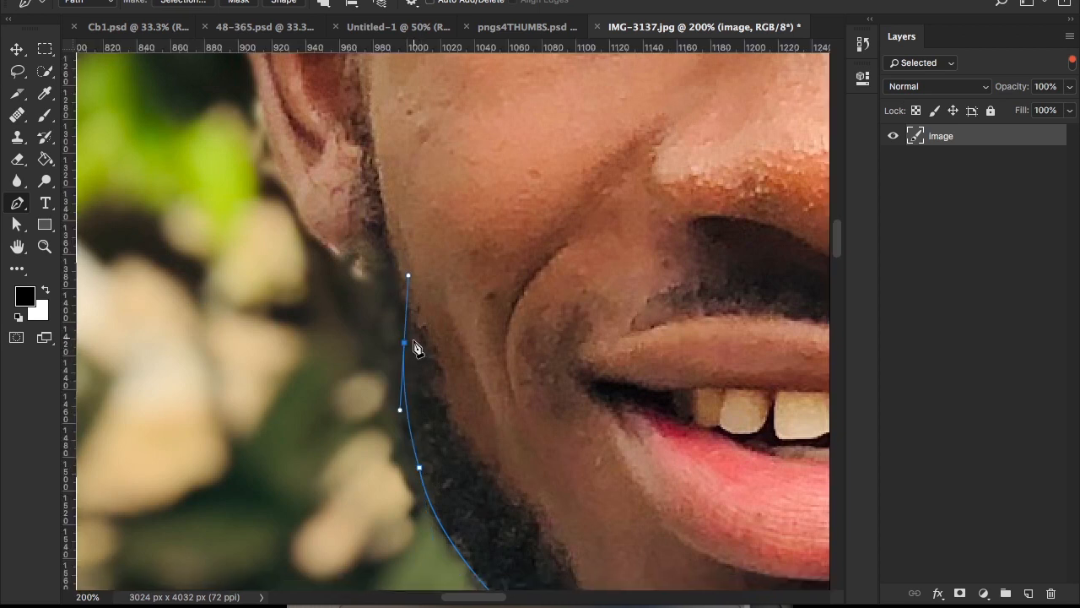
{"action": "left_click", "coordinate": [405, 344], "text": "alt"}
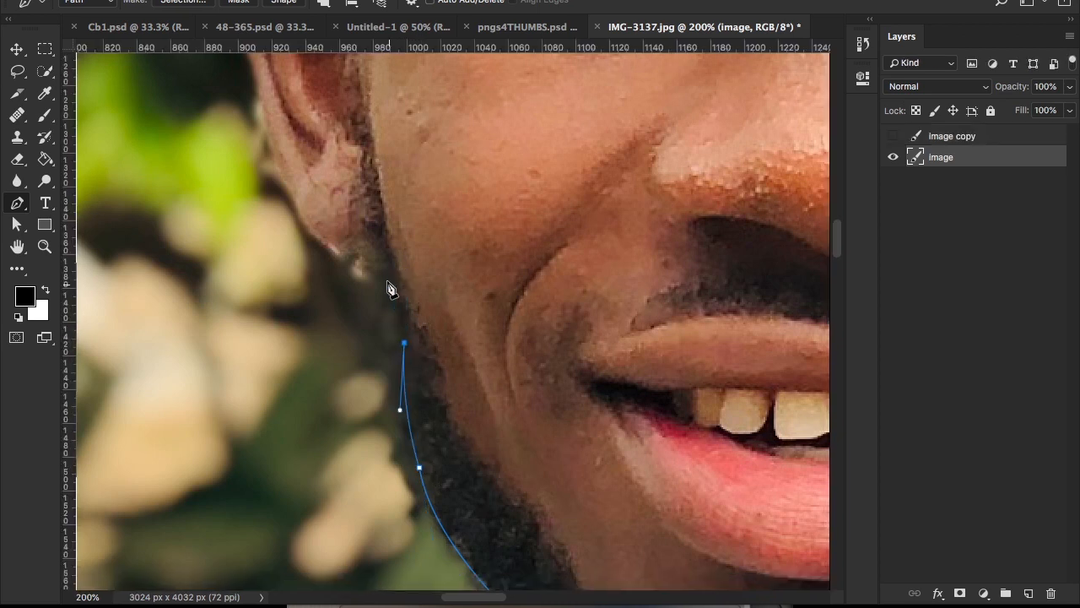
{"action": "left_click_drag", "start_coordinate": [386, 275], "coordinate": [387, 254]}
{"action": "left_click", "coordinate": [386, 275], "text": "alt"}
{"action": "left_click_drag", "start_coordinate": [344, 204], "coordinate": [424, 351]}
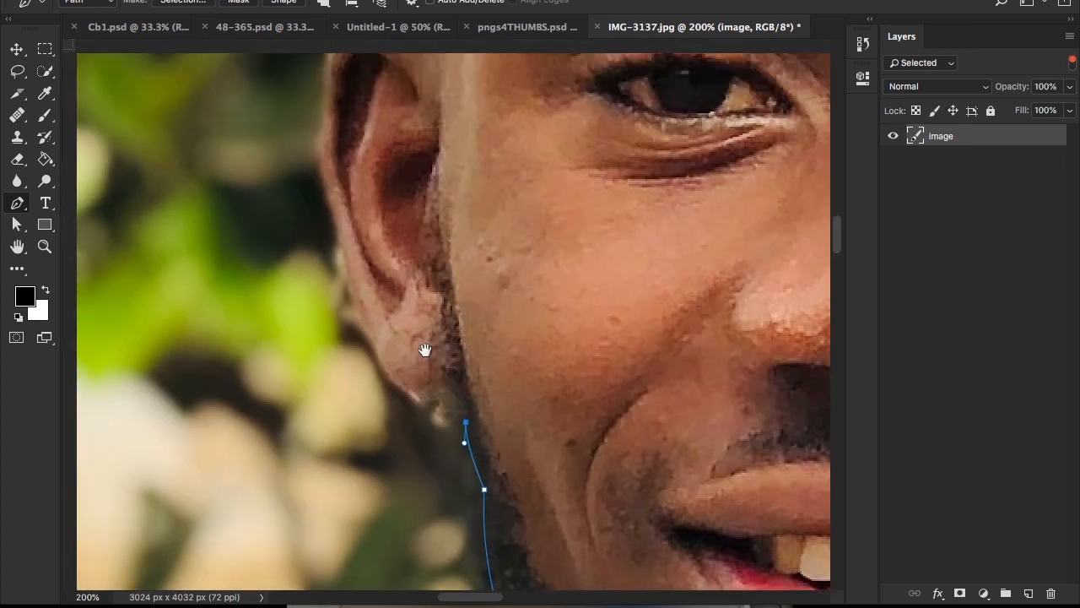
Step: Trace the path around the outer edge of the ear from the earlobe to where its top meets the head
{"action": "left_click", "coordinate": [457, 398]}
{"action": "left_click_drag", "start_coordinate": [390, 373], "coordinate": [462, 543]}
{"action": "left_click", "coordinate": [365, 314]}
{"action": "left_click_drag", "start_coordinate": [397, 304], "coordinate": [428, 414]}
{"action": "left_click", "coordinate": [397, 304], "text": "alt"}
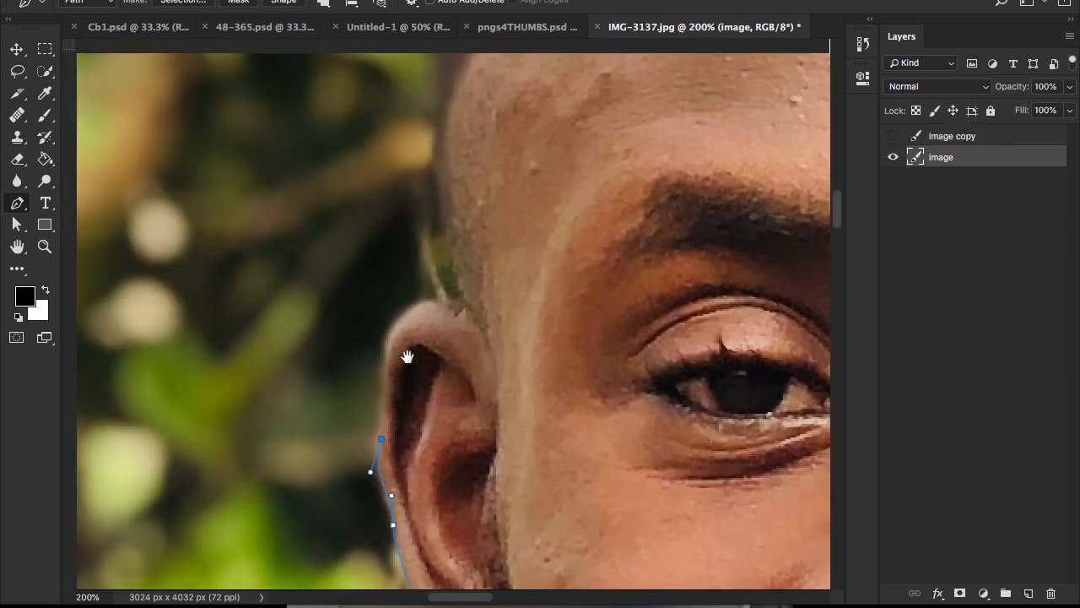
{"action": "left_click_drag", "start_coordinate": [390, 331], "coordinate": [468, 455]}
{"action": "left_click", "coordinate": [440, 307]}
{"action": "left_click", "coordinate": [466, 467]}
Step: Trace the path from the ear's top up the side of the head to the hair's upper curve, removing the last anchor's outgoing handle
{"action": "left_click_drag", "start_coordinate": [426, 324], "coordinate": [439, 363]}
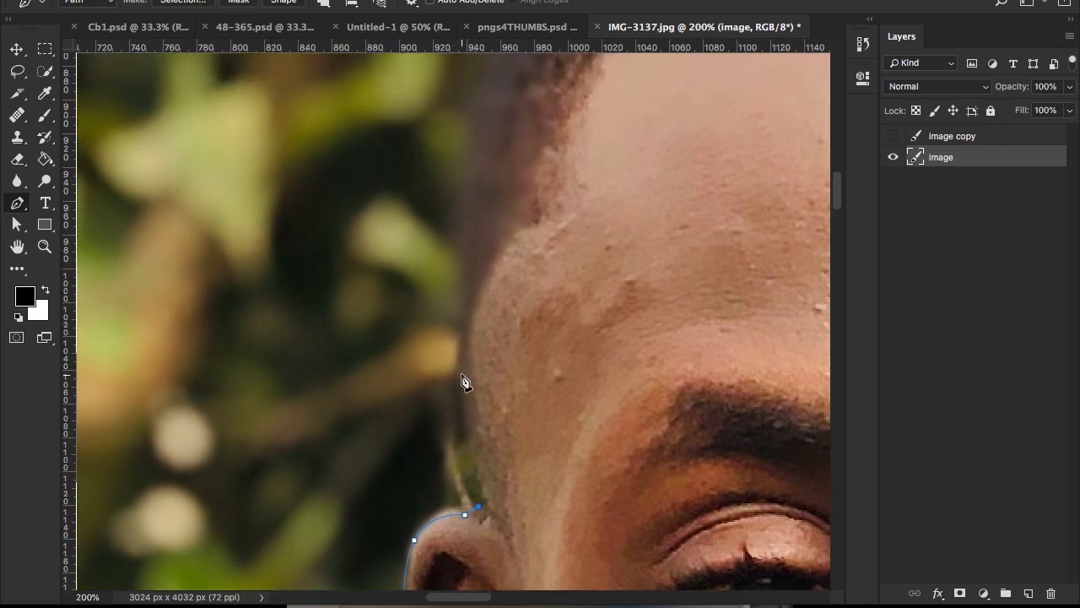
{"action": "left_click_drag", "start_coordinate": [463, 426], "coordinate": [461, 368]}
{"action": "left_click_drag", "start_coordinate": [478, 309], "coordinate": [482, 439]}
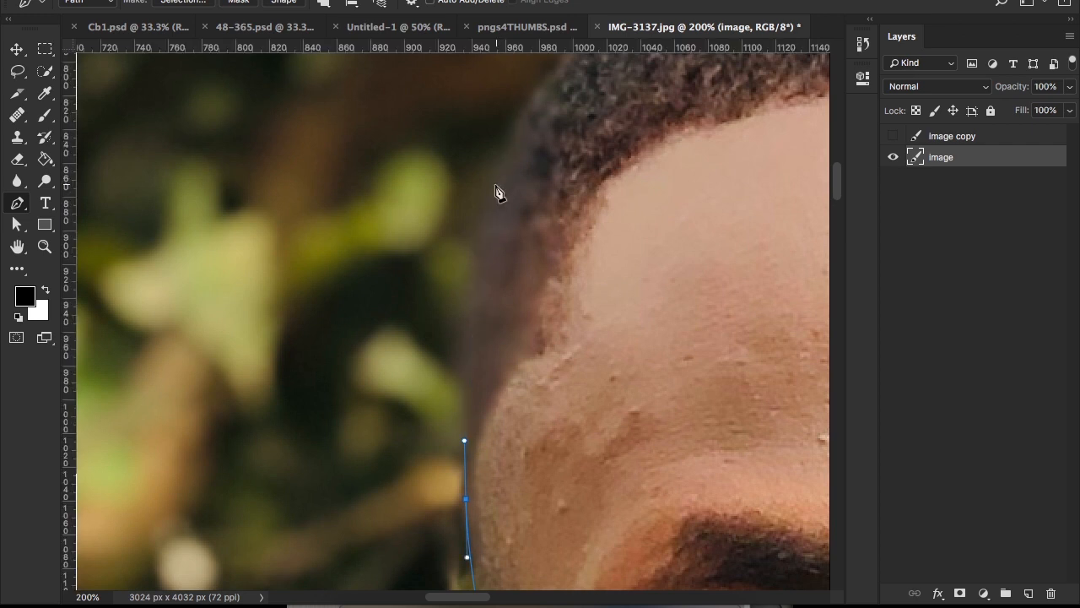
{"action": "left_click_drag", "start_coordinate": [500, 169], "coordinate": [520, 83]}
{"action": "left_click_drag", "start_coordinate": [518, 153], "coordinate": [473, 383]}
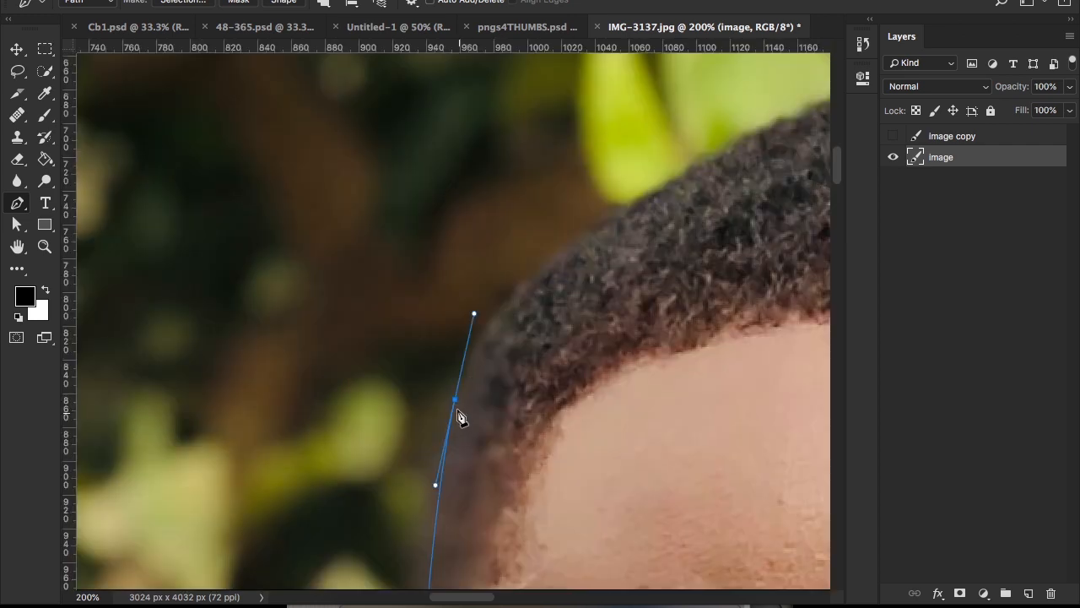
{"action": "scroll", "coordinate": [457, 410], "scroll_direction": "right", "scroll_amount": 3}
{"action": "scroll", "coordinate": [456, 411], "scroll_direction": "up", "scroll_amount": 1}
{"action": "left_click_drag", "start_coordinate": [487, 270], "coordinate": [605, 181]}
{"action": "left_click", "coordinate": [487, 270], "text": "alt"}
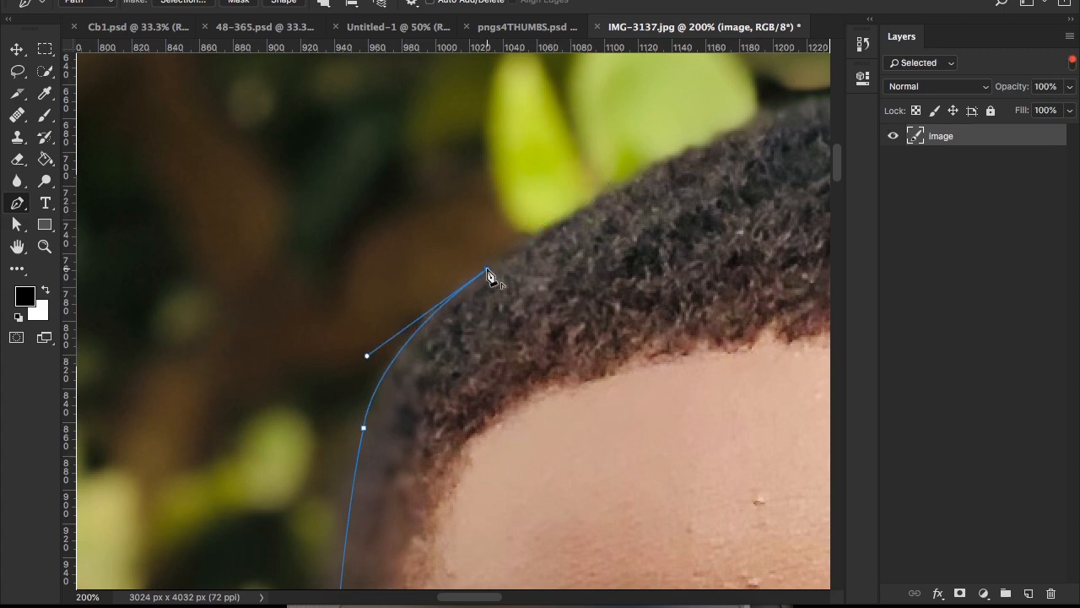
Step: Close the path at its starting anchor with straight segments outside the photo, enclosing the background on the traced side
{"action": "key", "text": "super+0"}
{"action": "key", "text": "super+minus"}
{"action": "left_click", "coordinate": [237, 120]}
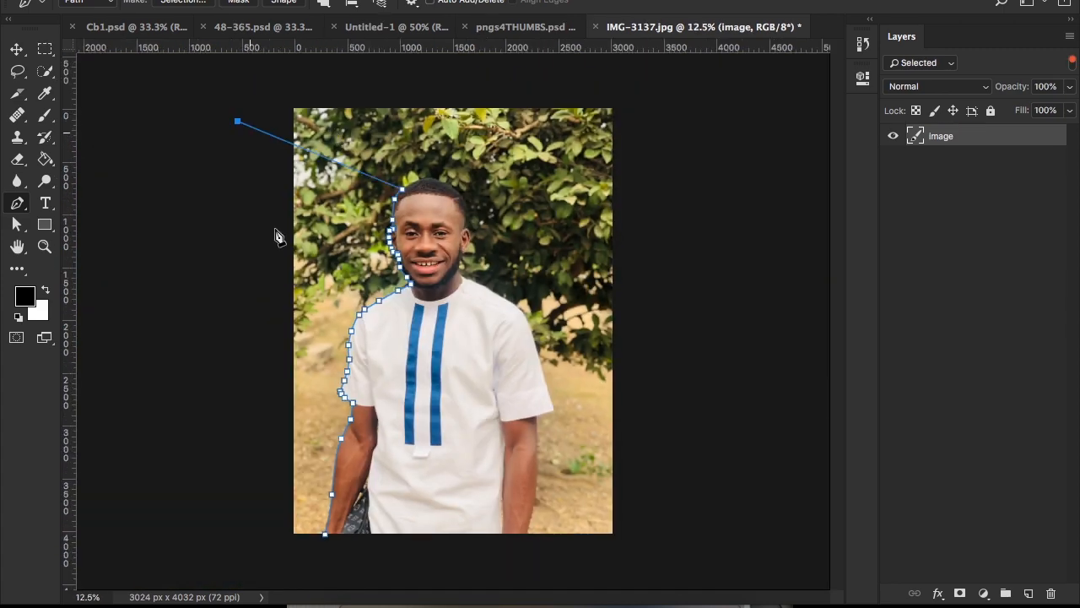
{"action": "left_click", "coordinate": [273, 294]}
{"action": "left_click", "coordinate": [262, 554]}
{"action": "left_click", "coordinate": [307, 552]}
{"action": "left_click", "coordinate": [325, 534]}
Step: Convert the closed path into a selection and delete the background inside it
{"action": "right_click", "coordinate": [324, 535]}
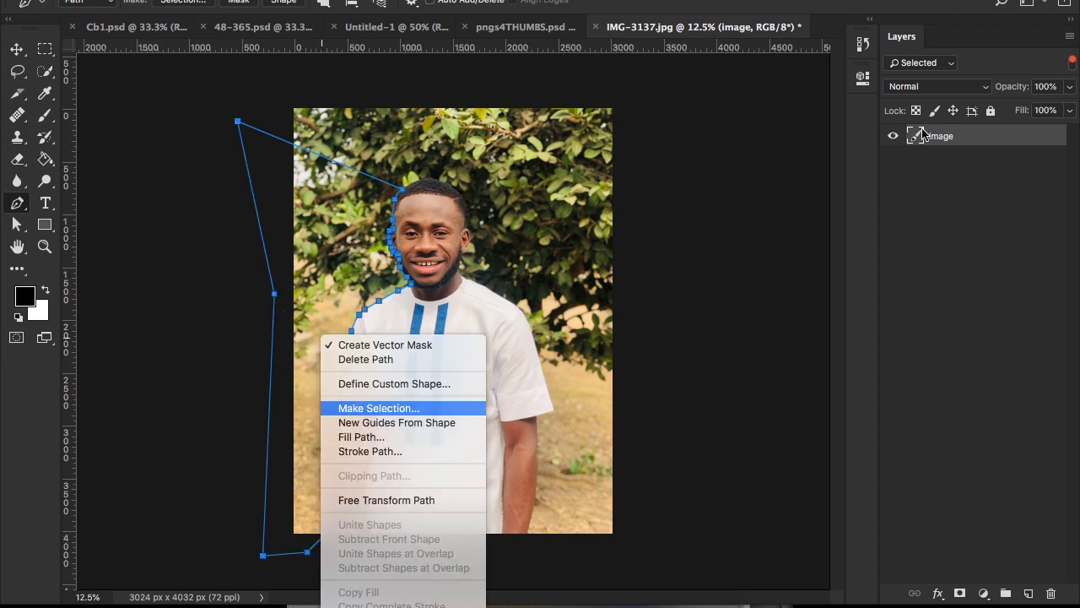
{"action": "left_click", "coordinate": [403, 408]}
{"action": "left_click", "coordinate": [547, 175]}
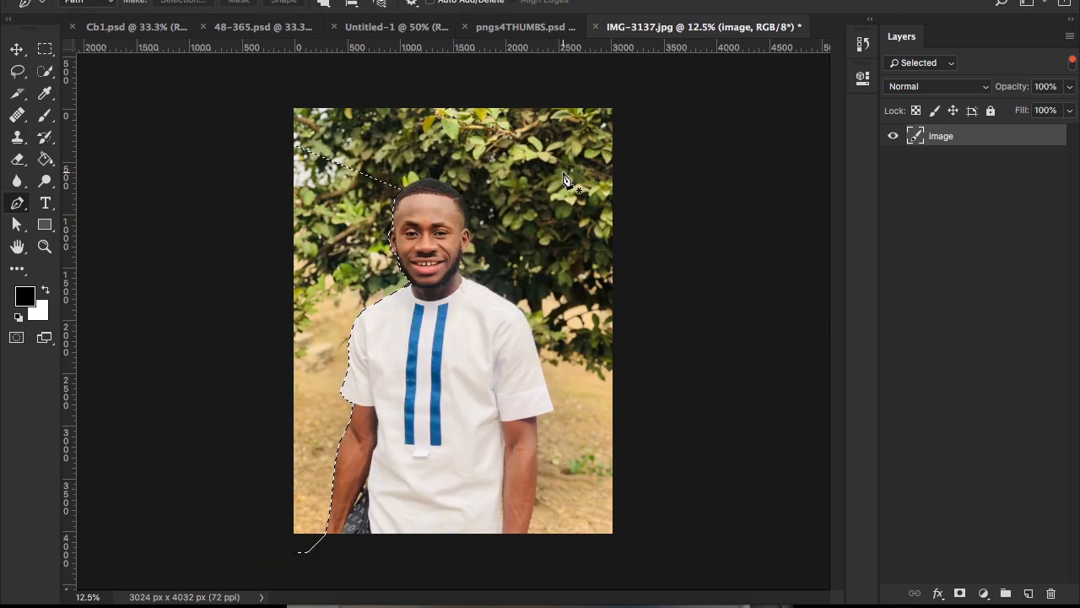
{"action": "key", "text": "Delete"}
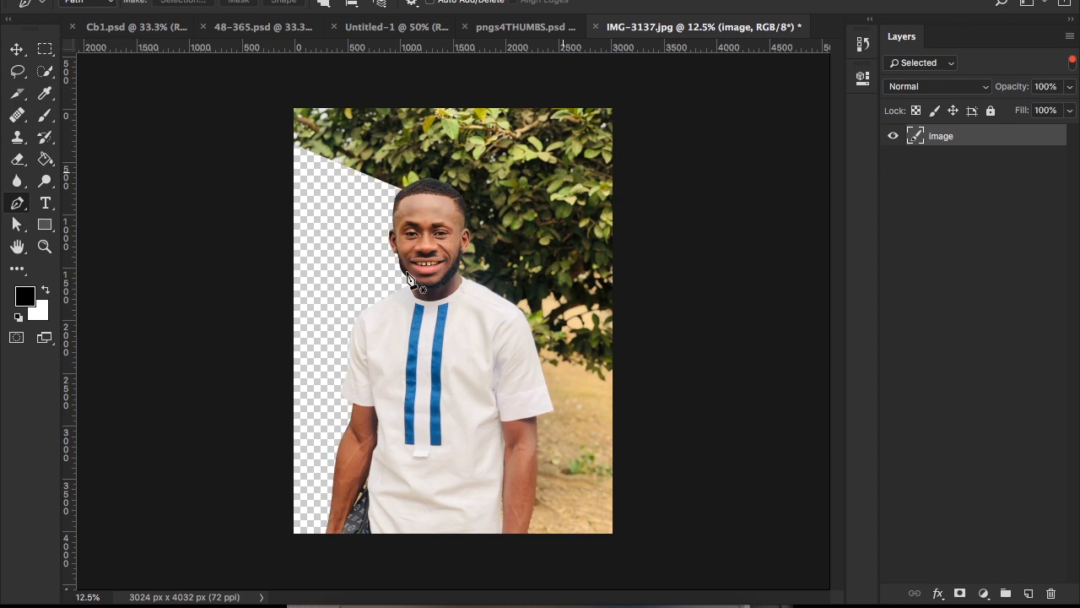
Step: Start a new path where the other forearm meets the photo's lower edge and trace the arm's outer edge up to the sleeve hem
{"action": "key", "text": "z"}
{"action": "left_click", "coordinate": [393, 275]}
{"action": "scroll", "coordinate": [393, 274], "scroll_direction": "up", "scroll_amount": 3}
{"action": "scroll", "coordinate": [352, 287], "scroll_direction": "down", "scroll_amount": 6}
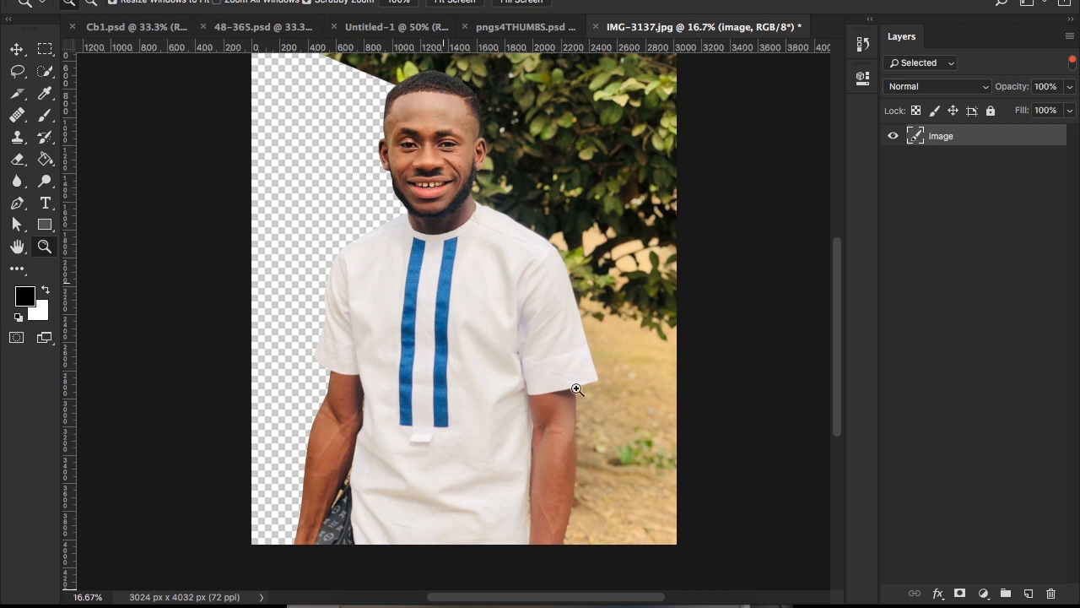
{"action": "left_click", "coordinate": [616, 444]}
{"action": "left_click", "coordinate": [593, 453]}
{"action": "left_click", "coordinate": [593, 453]}
{"action": "left_click_drag", "start_coordinate": [525, 481], "coordinate": [533, 254]}
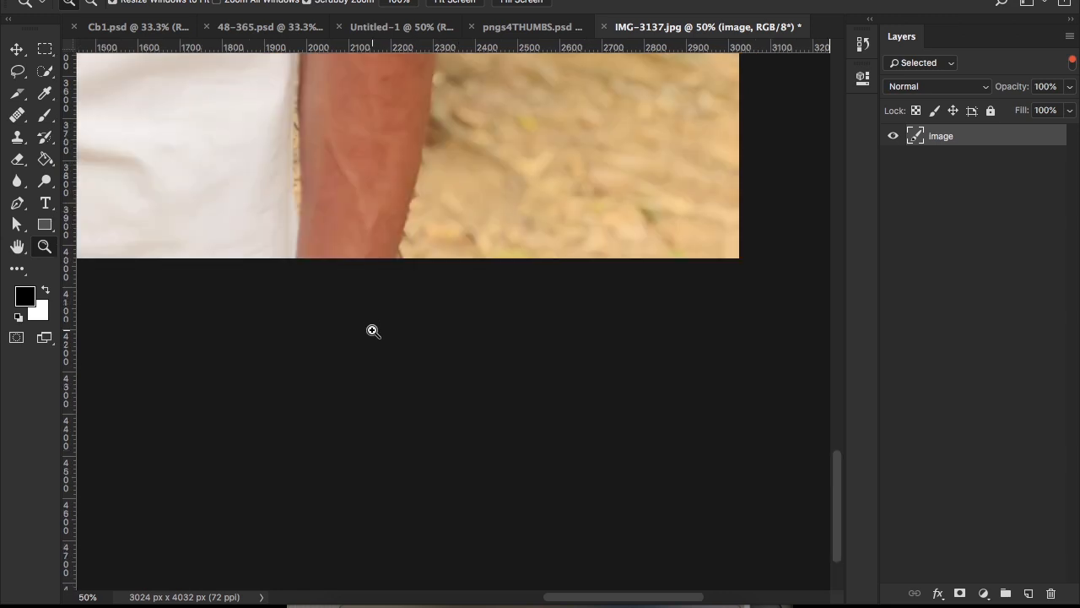
{"action": "key", "text": "p"}
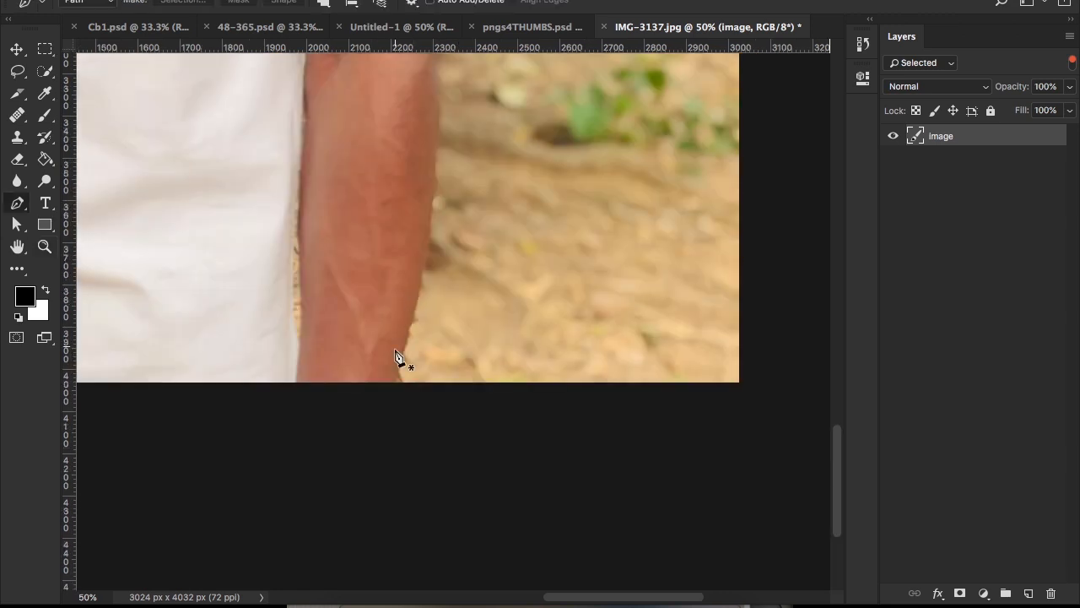
{"action": "left_click", "coordinate": [400, 381]}
{"action": "scroll", "coordinate": [436, 268], "scroll_direction": "up", "scroll_amount": 3}
{"action": "mouse_move", "coordinate": [449, 262]}
{"action": "left_mouse_down"}
{"action": "mouse_move", "coordinate": [448, 273]}
{"action": "mouse_move", "coordinate": [442, 178]}
{"action": "mouse_move", "coordinate": [446, 274]}
{"action": "left_mouse_up"}
{"action": "left_click", "coordinate": [443, 227]}
{"action": "left_click_drag", "start_coordinate": [445, 215], "coordinate": [447, 265]}
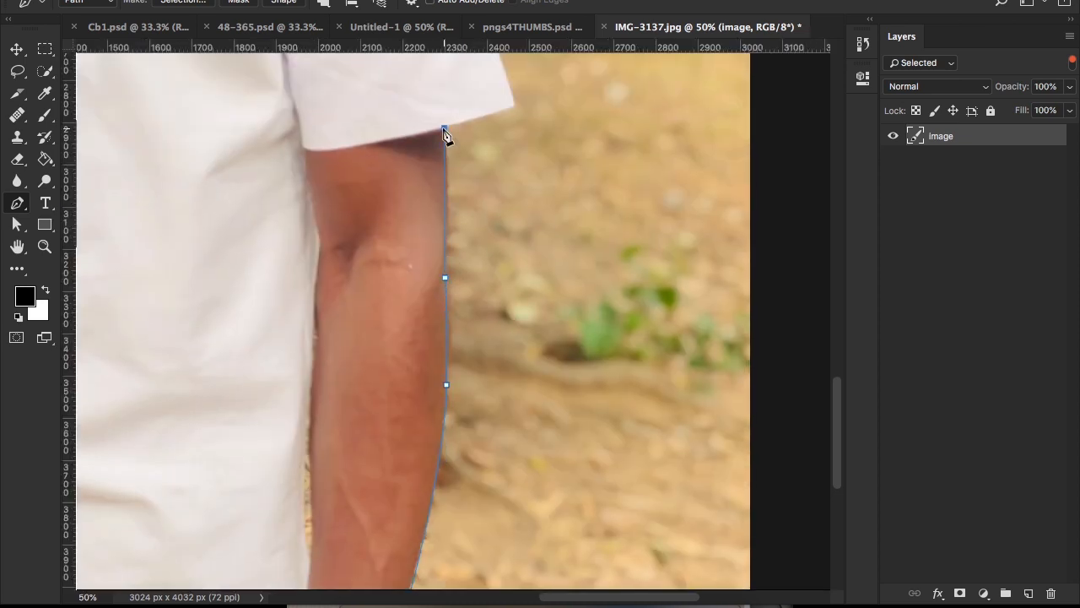
{"action": "left_click", "coordinate": [444, 128]}
Step: Extend the path along the sleeve hem from the arm to the sleeve's outer corner, ending without an outgoing handle
{"action": "key", "text": "z"}
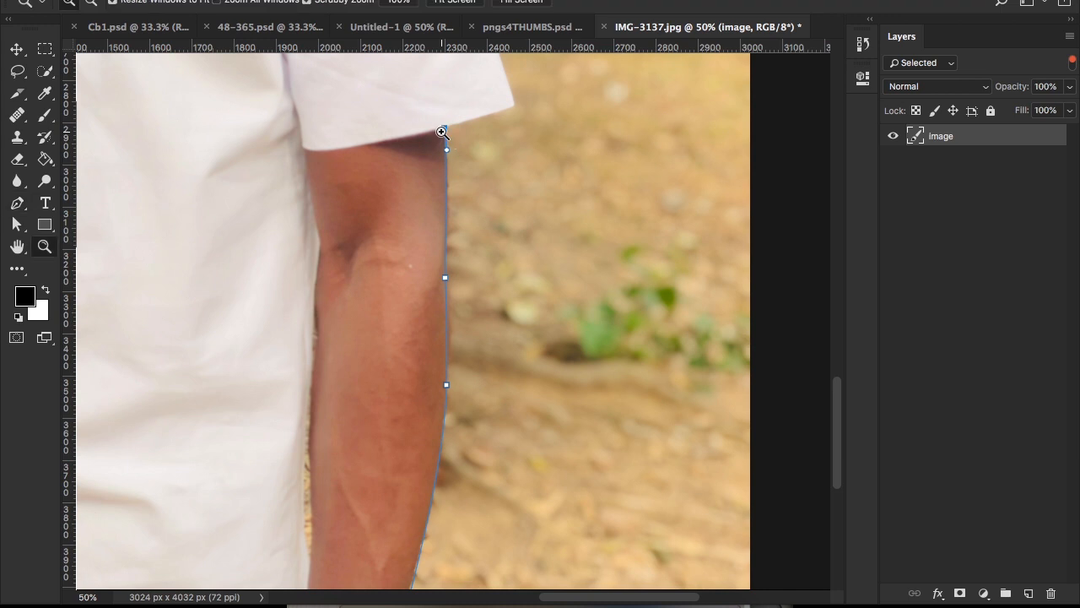
{"action": "left_click", "coordinate": [442, 132]}
{"action": "left_click", "coordinate": [444, 129]}
{"action": "left_click_drag", "start_coordinate": [500, 180], "coordinate": [428, 360]}
{"action": "left_click", "coordinate": [513, 253]}
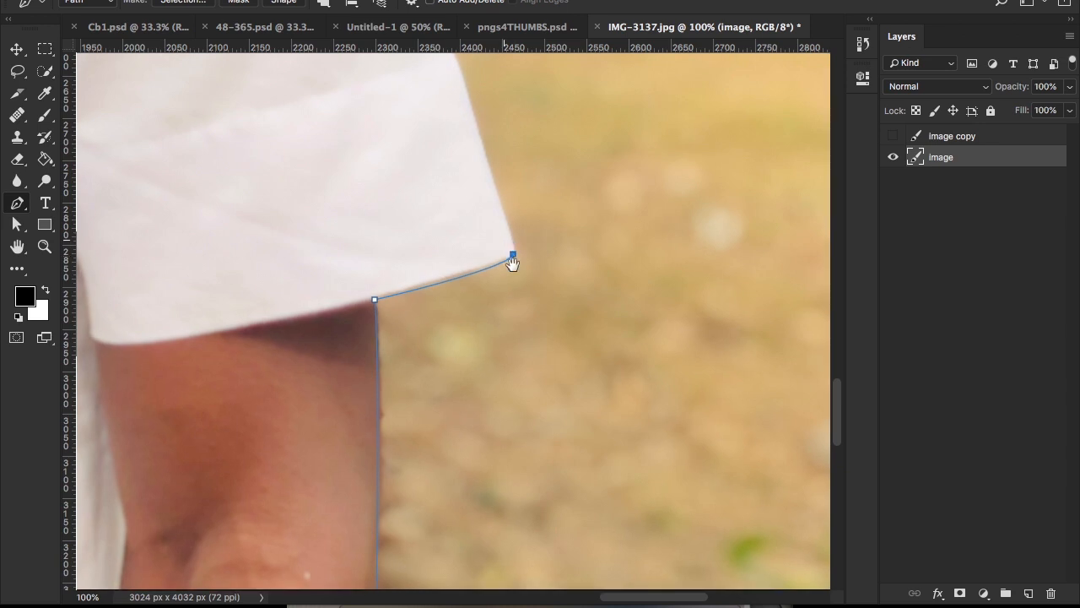
Step: Trace the path up the sleeve's outer edge to the curve of the shoulder
{"action": "scroll", "coordinate": [498, 202], "scroll_direction": "up", "scroll_amount": 3}
{"action": "left_click", "coordinate": [481, 145]}
{"action": "scroll", "coordinate": [552, 319], "scroll_direction": "up", "scroll_amount": 8}
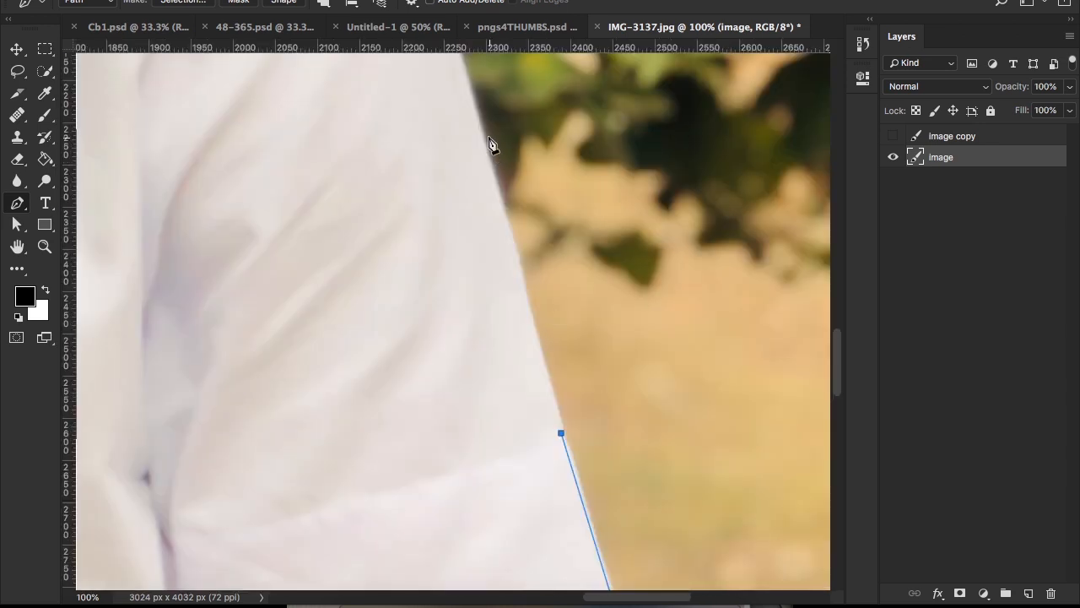
{"action": "left_click_drag", "start_coordinate": [485, 138], "coordinate": [470, 96]}
{"action": "scroll", "coordinate": [471, 95], "scroll_direction": "up", "scroll_amount": 6}
{"action": "scroll", "coordinate": [471, 96], "scroll_direction": "left", "scroll_amount": 3}
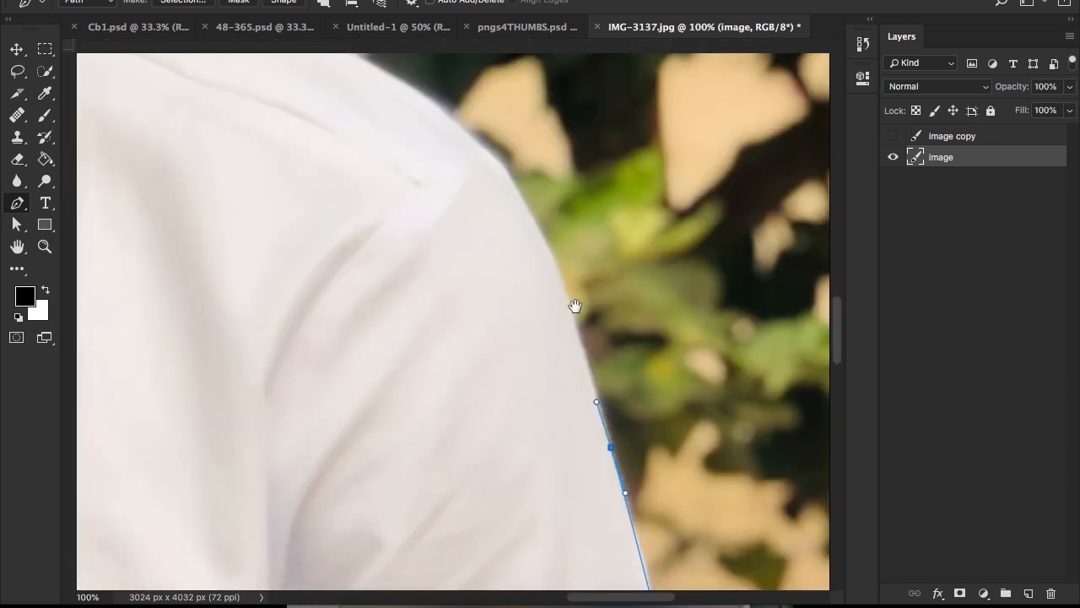
{"action": "left_click_drag", "start_coordinate": [506, 172], "coordinate": [462, 121]}
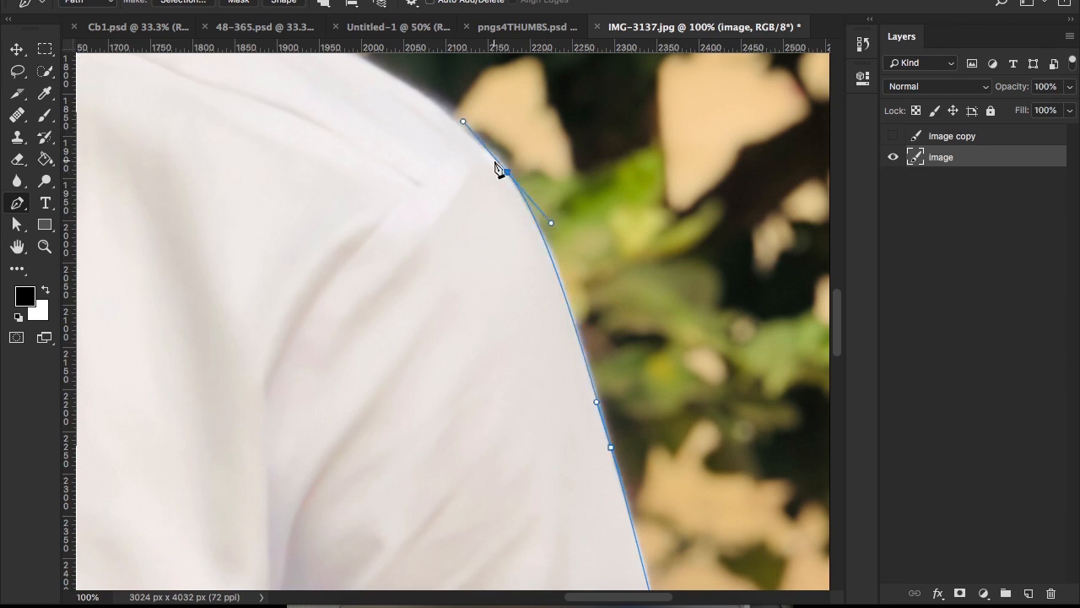
Step: Carry the path over the shoulder and along the shirt's sloping upper edge with two curved anchors
{"action": "scroll", "coordinate": [498, 169], "scroll_direction": "up", "scroll_amount": 8}
{"action": "scroll", "coordinate": [498, 169], "scroll_direction": "left", "scroll_amount": 7}
{"action": "left_click_drag", "start_coordinate": [518, 262], "coordinate": [484, 245]}
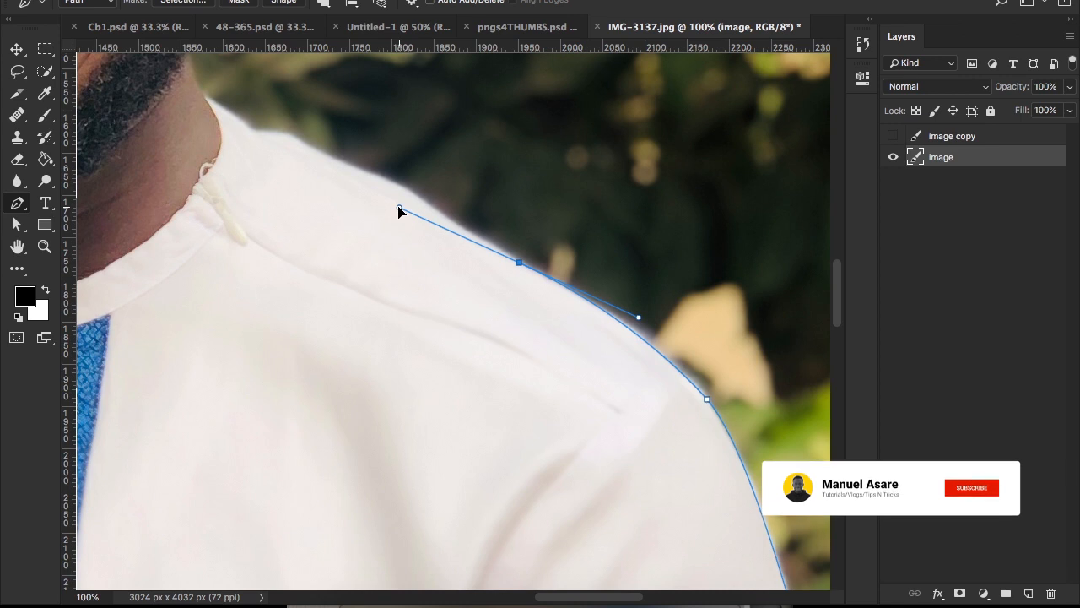
{"action": "scroll", "coordinate": [398, 212], "scroll_direction": "up", "scroll_amount": 5}
{"action": "scroll", "coordinate": [397, 212], "scroll_direction": "left", "scroll_amount": 7}
{"action": "left_click_drag", "start_coordinate": [540, 288], "coordinate": [499, 278]}
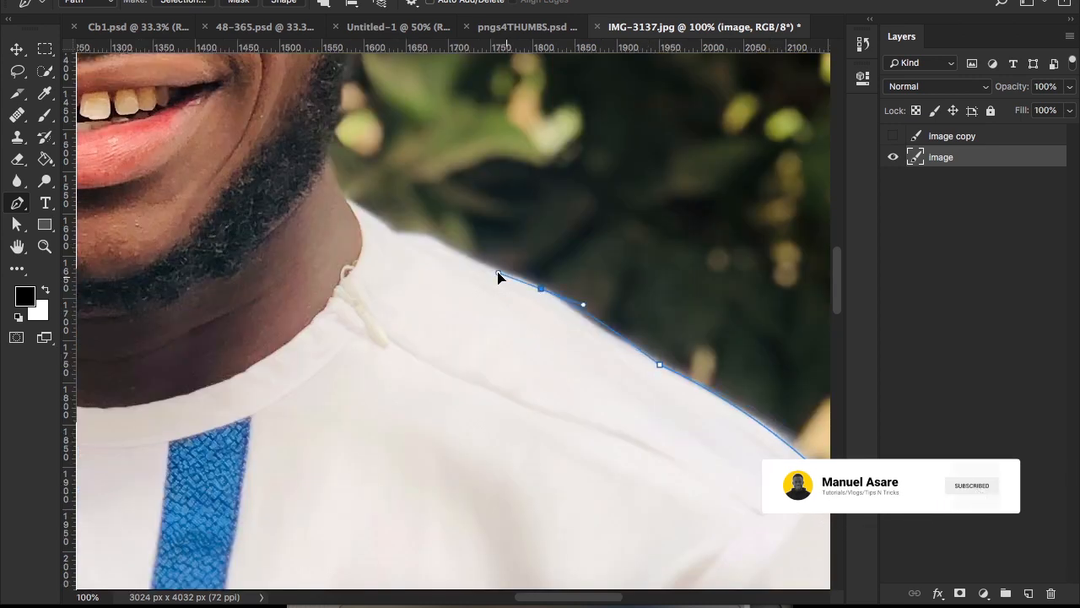
Step: Continue the path with straight segments along the shirt's edge to where the collar meets the neck, replacing one misplaced anchor
{"action": "left_click", "coordinate": [450, 251]}
{"action": "left_click", "coordinate": [394, 234]}
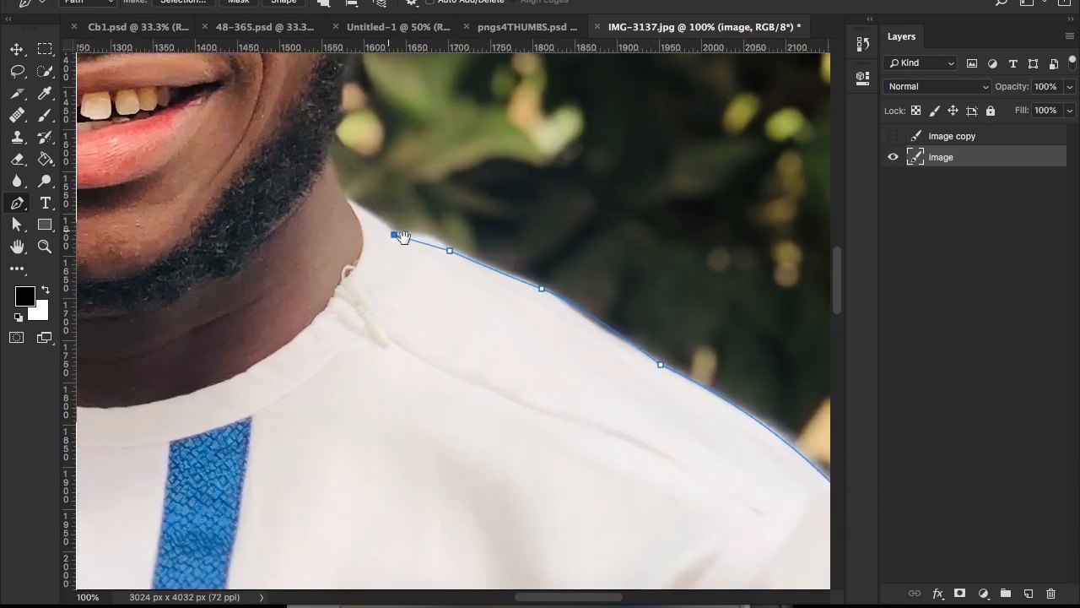
{"action": "left_click_drag", "start_coordinate": [404, 238], "coordinate": [505, 290]}
{"action": "key", "text": "super+z"}
{"action": "left_click", "coordinate": [534, 291]}
{"action": "left_click", "coordinate": [500, 286]}
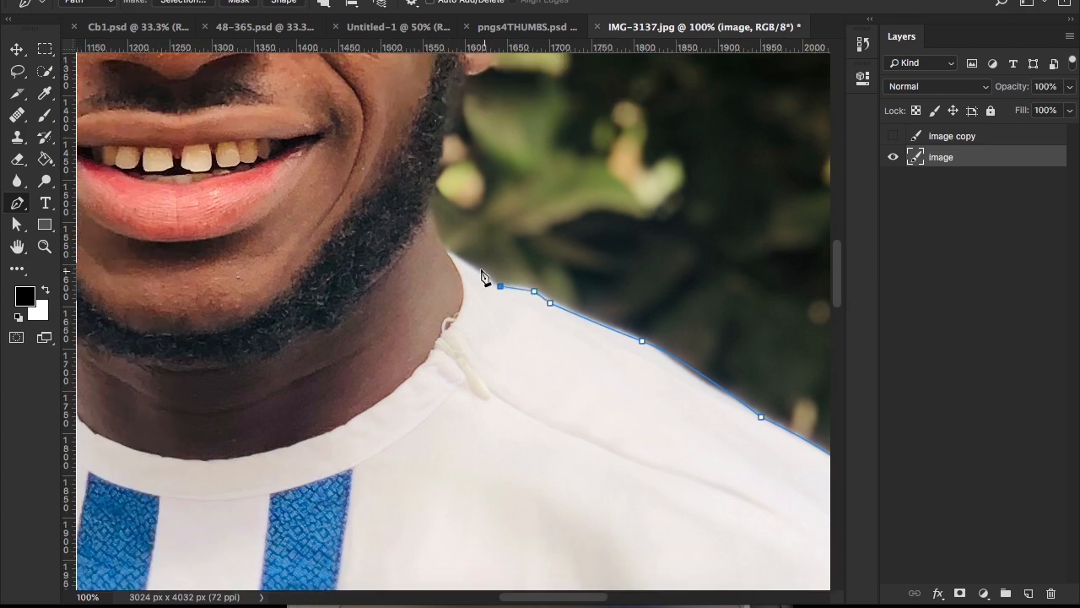
{"action": "left_click", "coordinate": [445, 252]}
Step: Trace the path with curved anchors from the collar up the neck and along the outer edge of the beard
{"action": "key", "text": "z"}
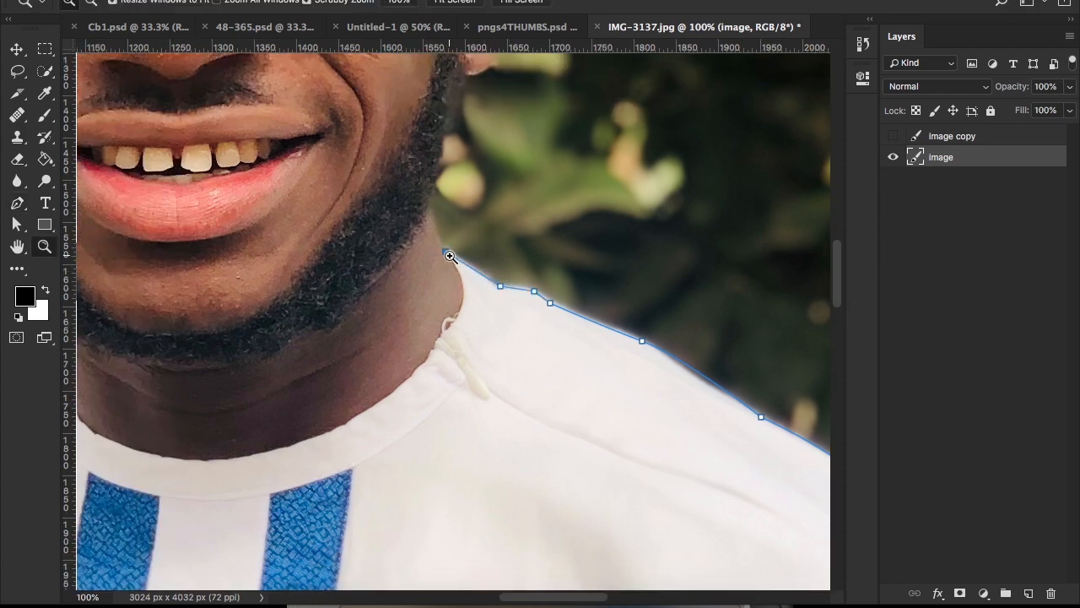
{"action": "left_click", "coordinate": [450, 255]}
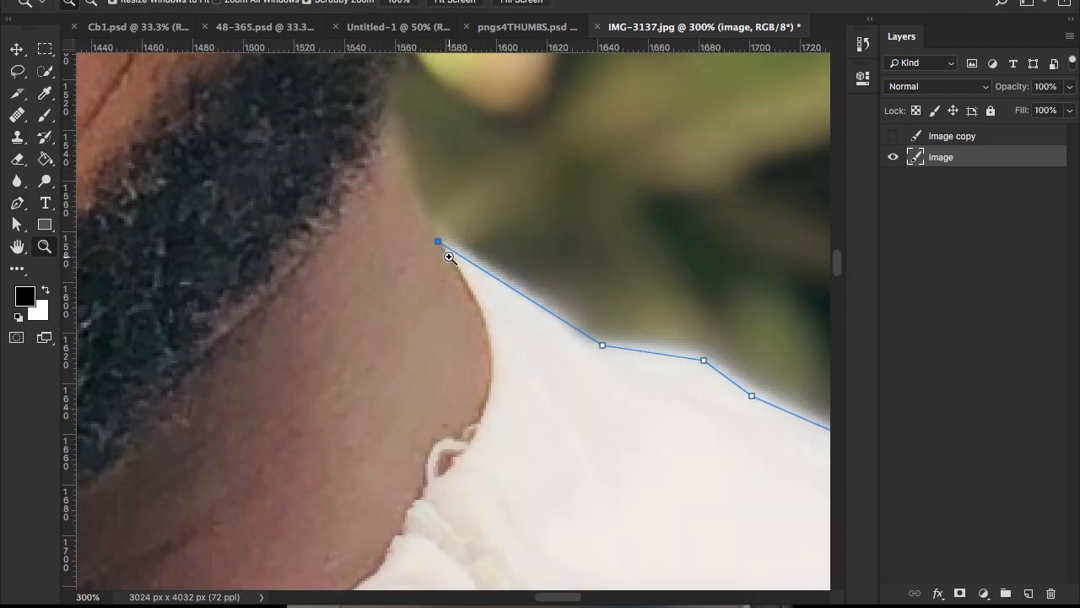
{"action": "key", "text": "p"}
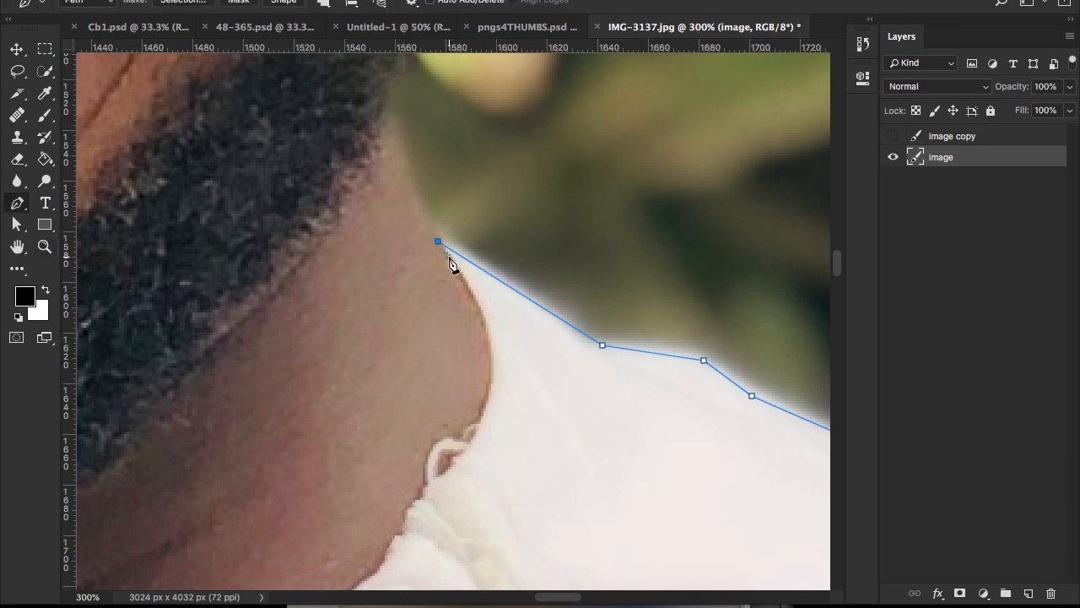
{"action": "left_click_drag", "start_coordinate": [409, 142], "coordinate": [448, 236]}
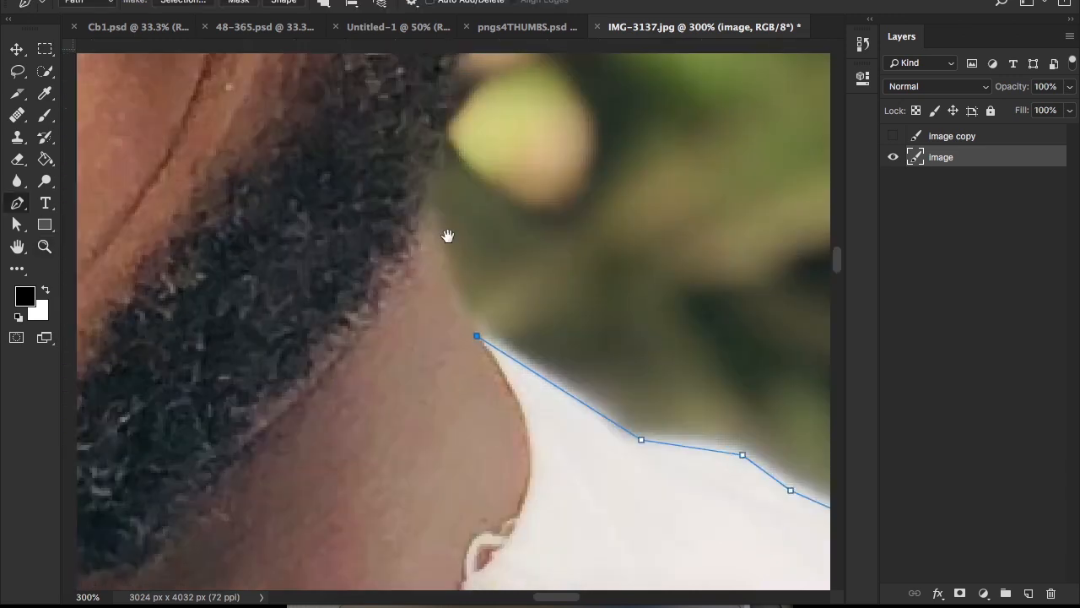
{"action": "left_click_drag", "start_coordinate": [432, 182], "coordinate": [441, 134]}
{"action": "key", "text": "super+r"}
{"action": "left_click_drag", "start_coordinate": [465, 247], "coordinate": [513, 502]}
{"action": "left_click_drag", "start_coordinate": [520, 232], "coordinate": [524, 154]}
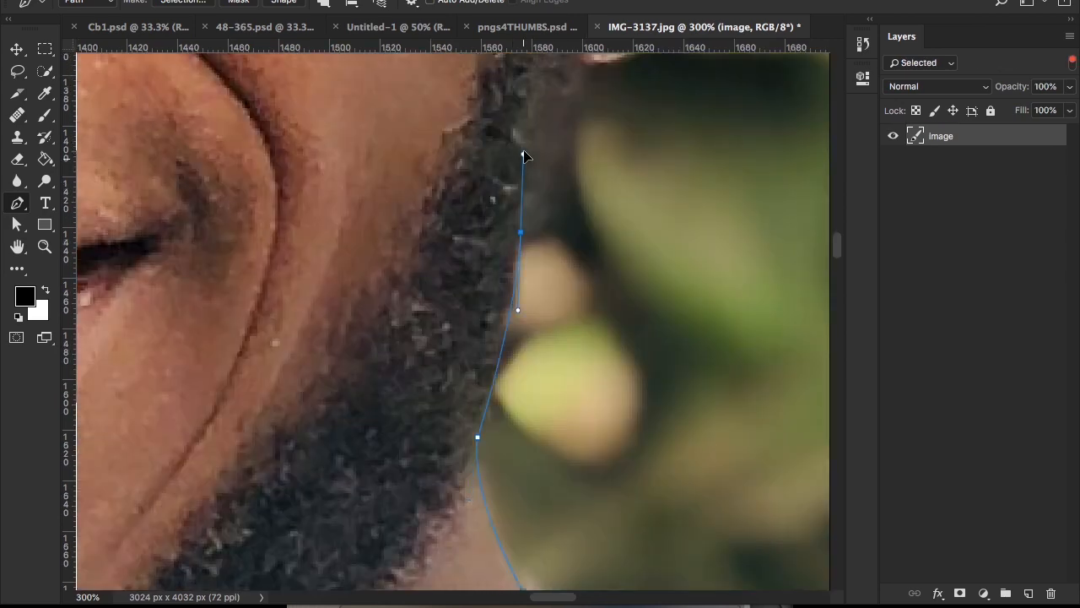
Step: Extend the path up the sideburn to the underside of the earlobe, removing the new anchor's outgoing handle
{"action": "left_click_drag", "start_coordinate": [520, 273], "coordinate": [518, 337]}
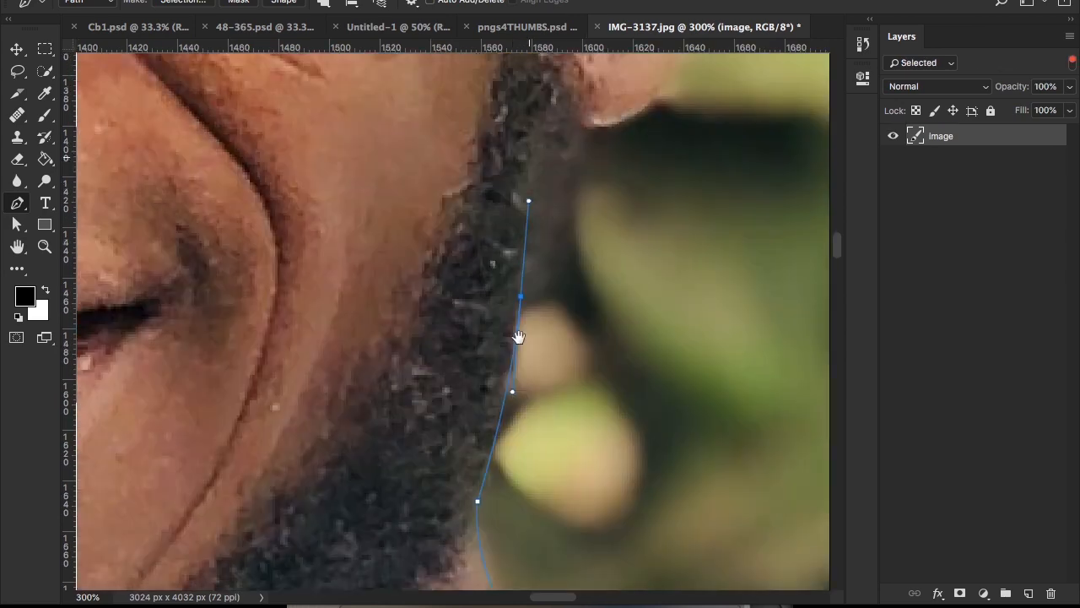
{"action": "left_click_drag", "start_coordinate": [518, 337], "coordinate": [497, 568]}
{"action": "left_click_drag", "start_coordinate": [564, 357], "coordinate": [588, 355]}
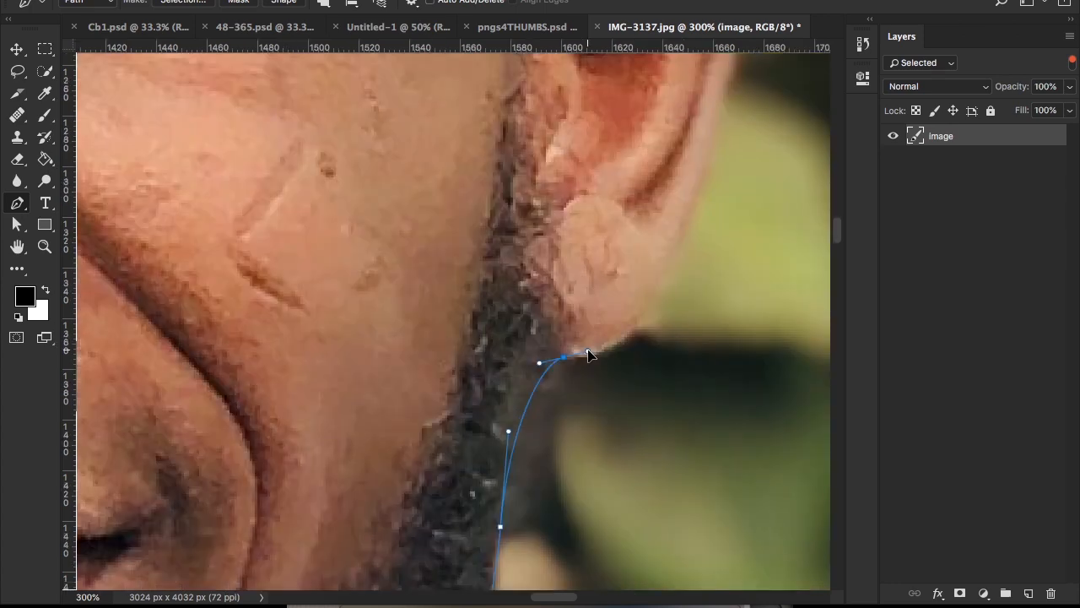
{"action": "left_click_drag", "start_coordinate": [589, 351], "coordinate": [615, 340]}
{"action": "left_click", "coordinate": [564, 357], "text": "alt"}
Step: Trace the path around the outer edge of this ear from the earlobe to where its top meets the head
{"action": "left_click", "coordinate": [642, 377], "text": "super"}
{"action": "left_click_drag", "start_coordinate": [627, 386], "coordinate": [571, 488]}
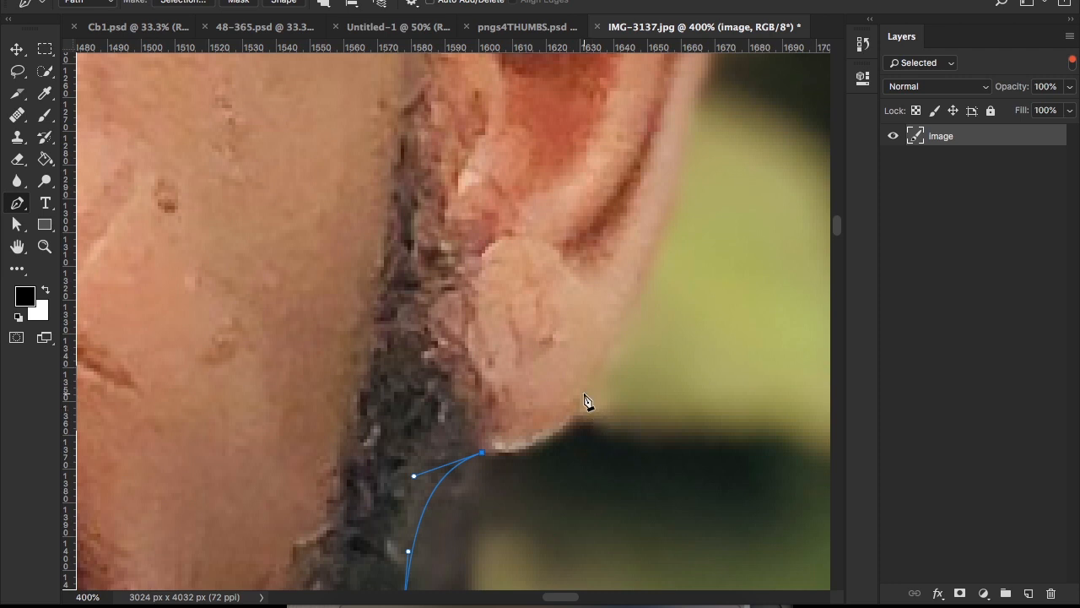
{"action": "scroll", "coordinate": [628, 331], "scroll_direction": "up", "scroll_amount": 2}
{"action": "scroll", "coordinate": [628, 331], "scroll_direction": "right", "scroll_amount": 2}
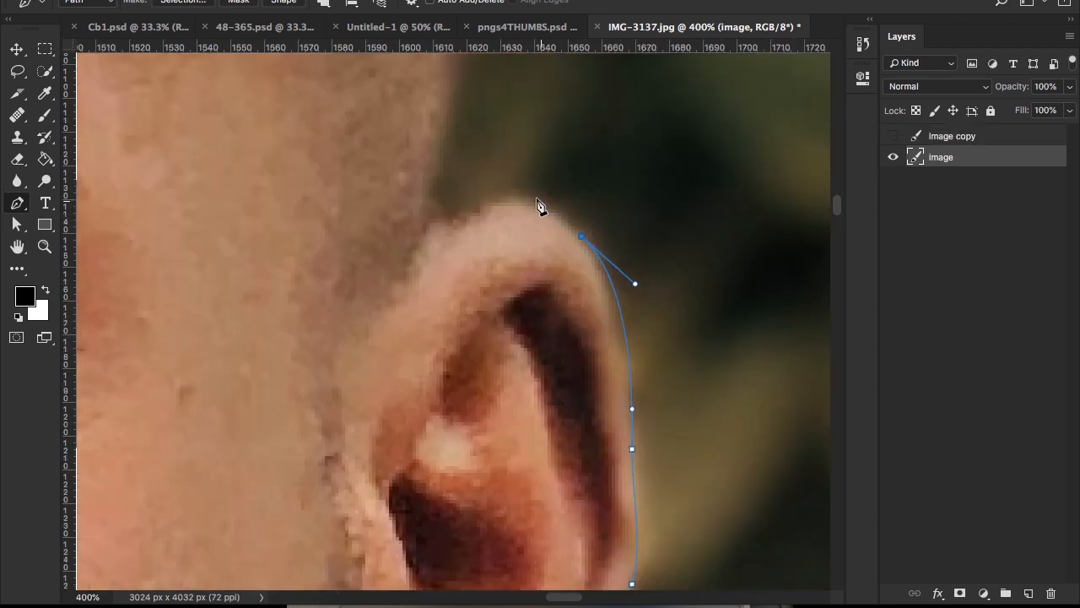
{"action": "left_click_drag", "start_coordinate": [528, 198], "coordinate": [492, 198]}
{"action": "left_click", "coordinate": [450, 225]}
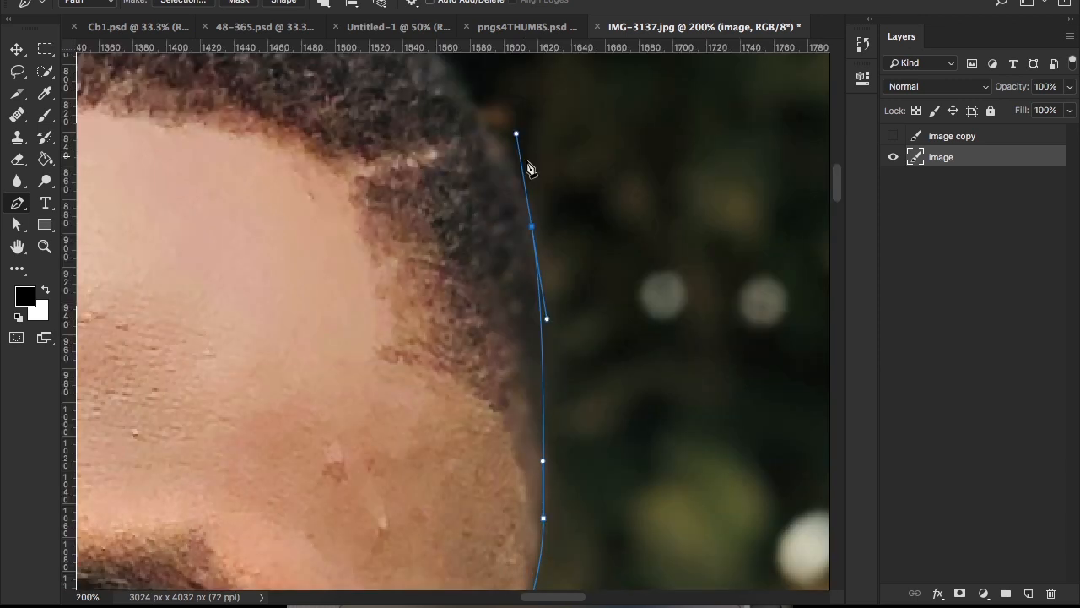
Step: Trace the path up this side of the head and over the hair to the edge of the deleted area, removing the last outgoing handle
{"action": "scroll", "coordinate": [530, 169], "scroll_direction": "up", "scroll_amount": 5}
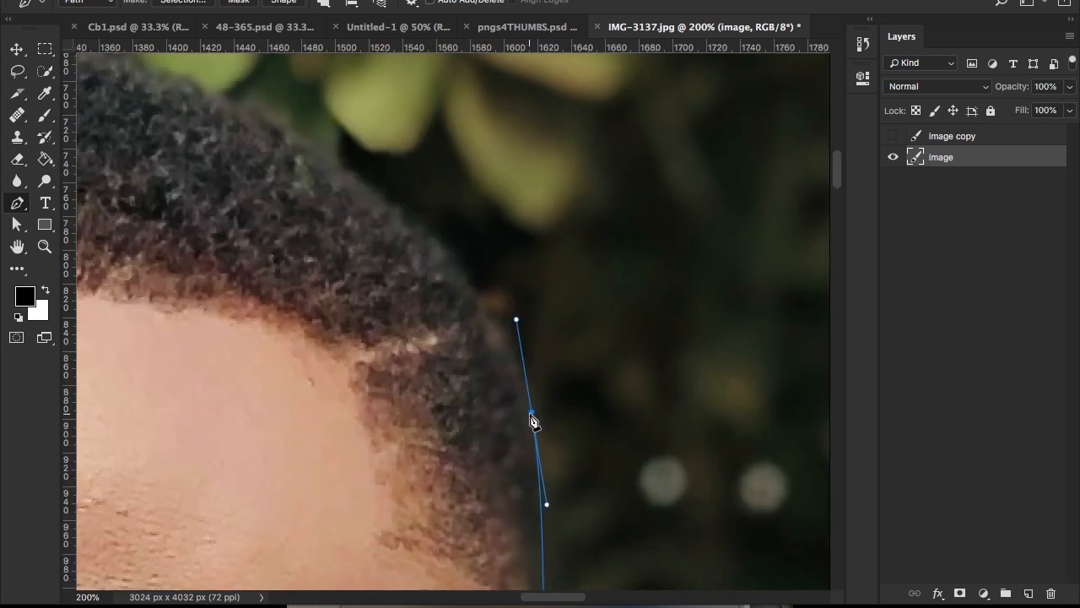
{"action": "left_click", "coordinate": [532, 414], "text": "alt"}
{"action": "left_click_drag", "start_coordinate": [458, 269], "coordinate": [651, 358]}
{"action": "left_click_drag", "start_coordinate": [481, 220], "coordinate": [274, 145]}
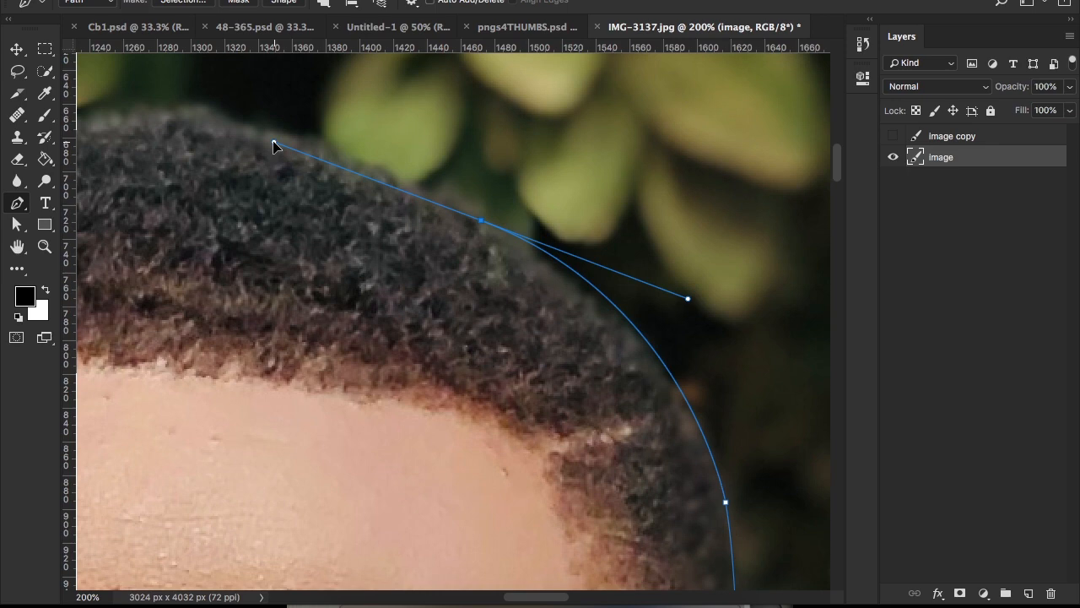
{"action": "left_click_drag", "start_coordinate": [274, 145], "coordinate": [387, 94]}
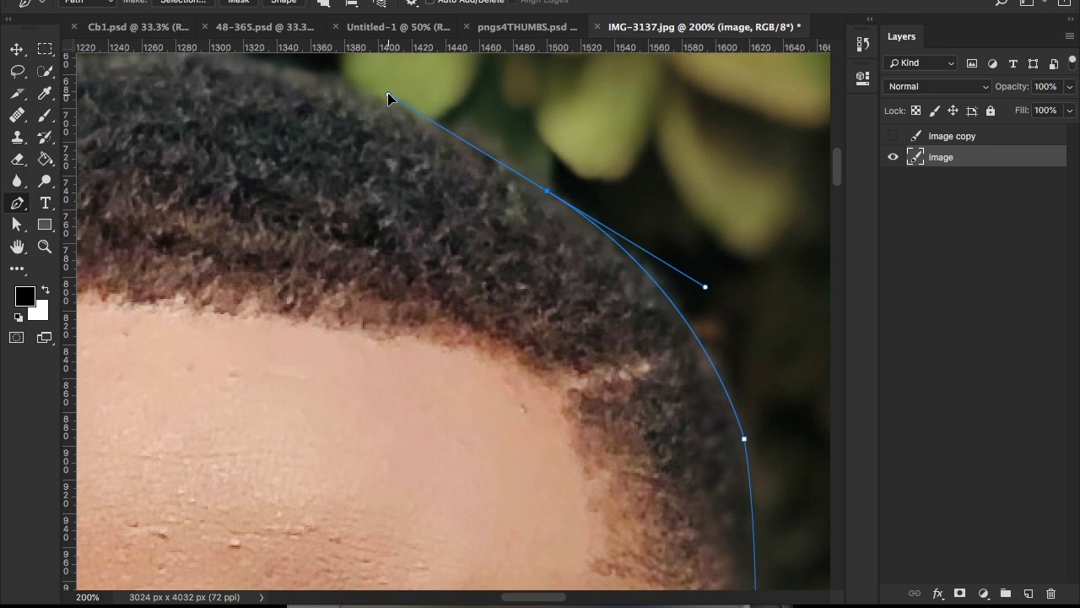
{"action": "left_click_drag", "start_coordinate": [228, 250], "coordinate": [115, 338]}
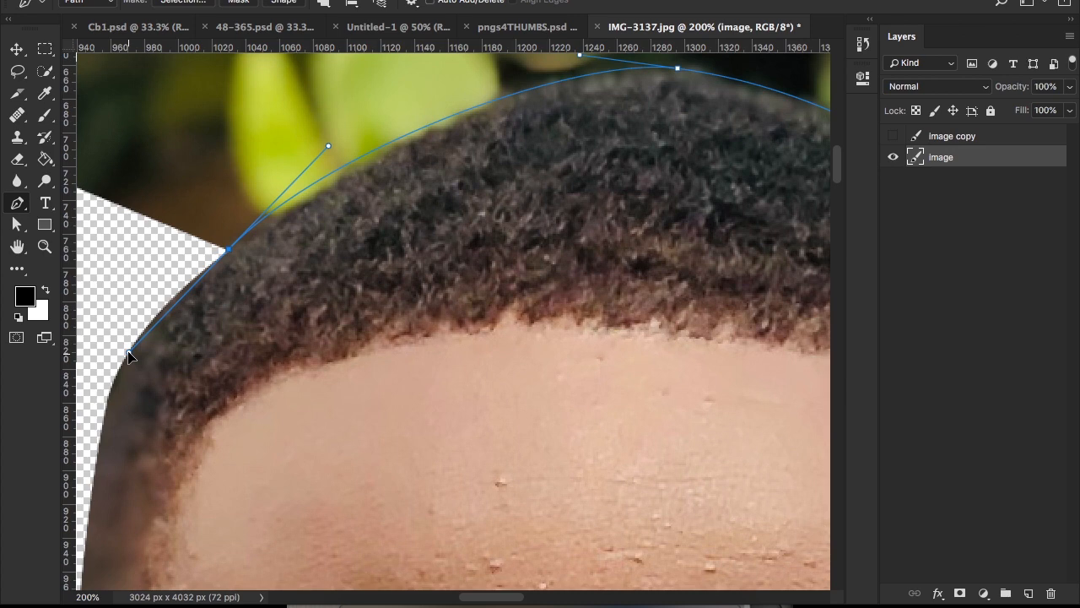
{"action": "left_click", "coordinate": [228, 251], "text": "alt"}
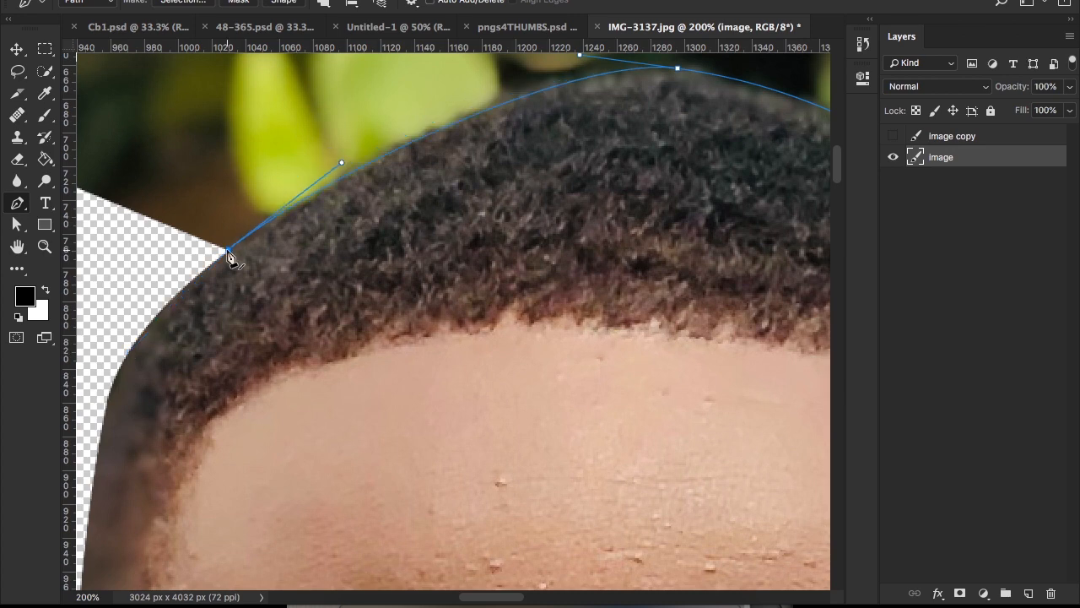
Step: Delete the remaining background around the man, leaving him on transparency
{"action": "key", "text": "super+minus"}
{"action": "key", "text": "super+minus"}
{"action": "key", "text": "super+minus"}
{"action": "key", "text": "super+minus"}
{"action": "key", "text": "super+minus"}
{"action": "key", "text": "super+minus"}
{"action": "key", "text": "super+minus"}
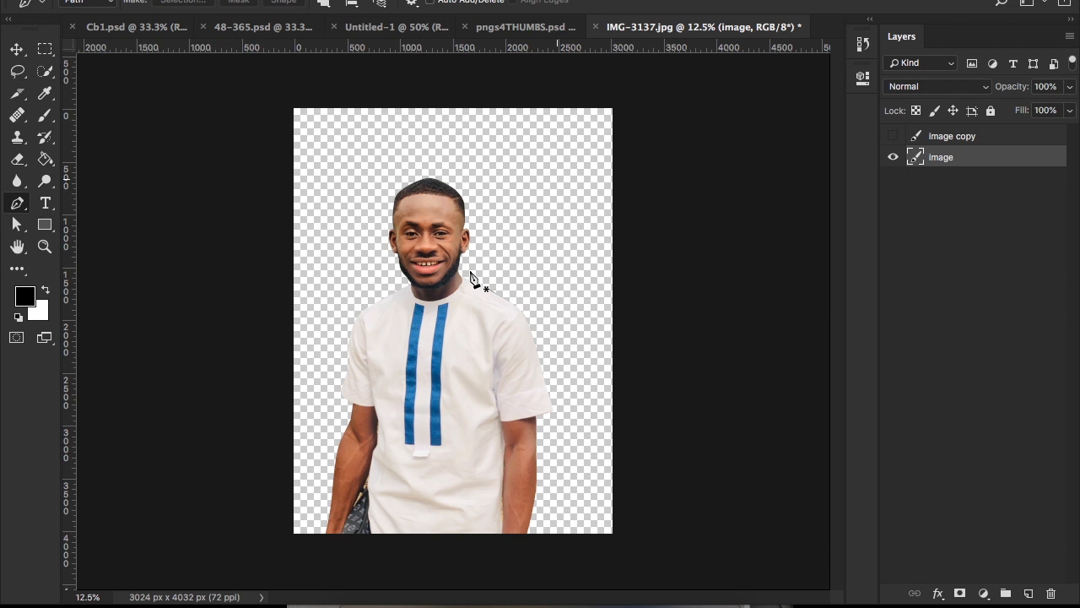
Step: Hide the cutout layer briefly and show it again to check it against the transparent canvas
{"action": "key", "text": "v"}
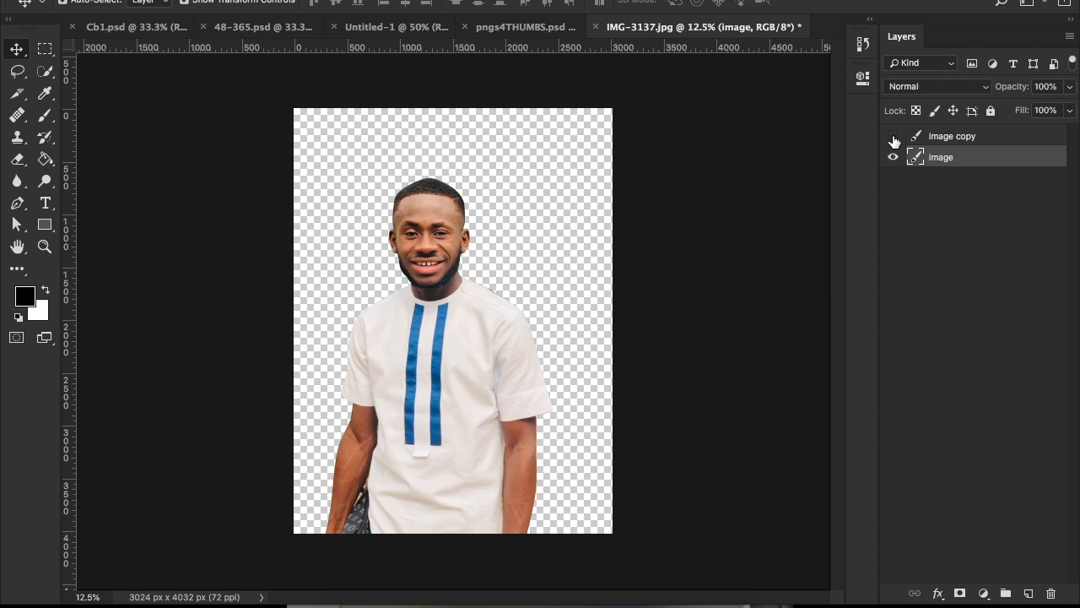
{"action": "left_click", "coordinate": [893, 157]}
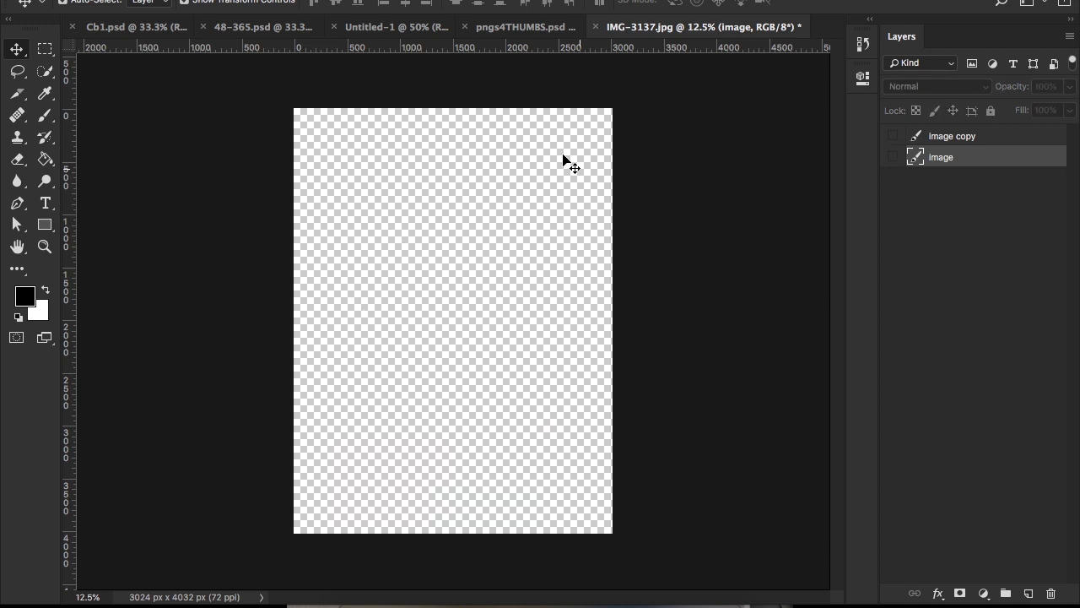
{"action": "left_click", "coordinate": [893, 157]}
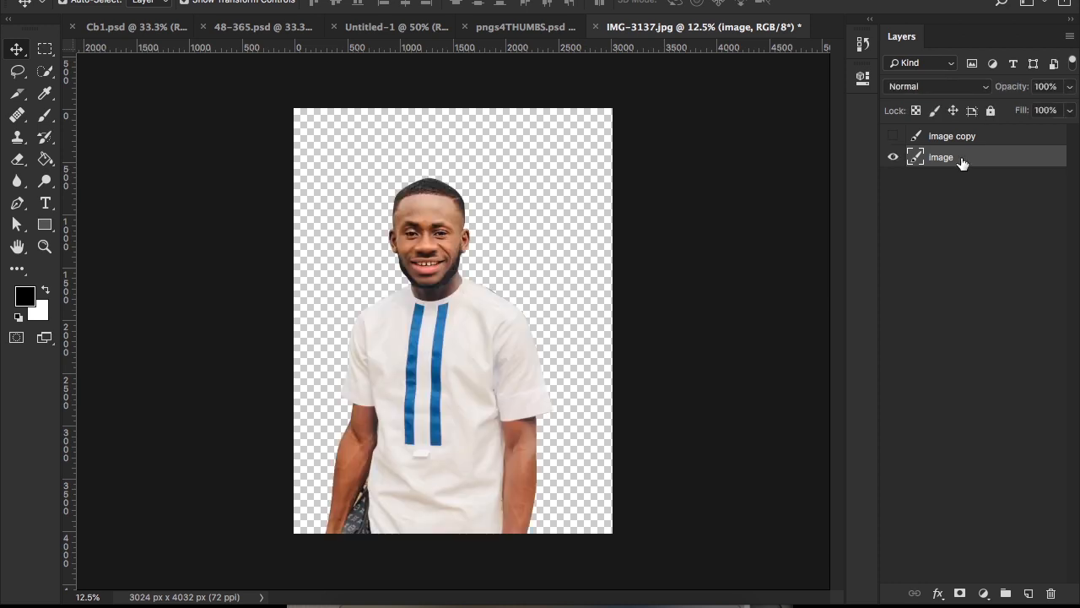
Step: Rename the cutout layer "image ~ crop"
{"action": "double_click", "coordinate": [962, 161]}
{"action": "type", "text": "~ crop"}
{"action": "key", "text": "Return"}
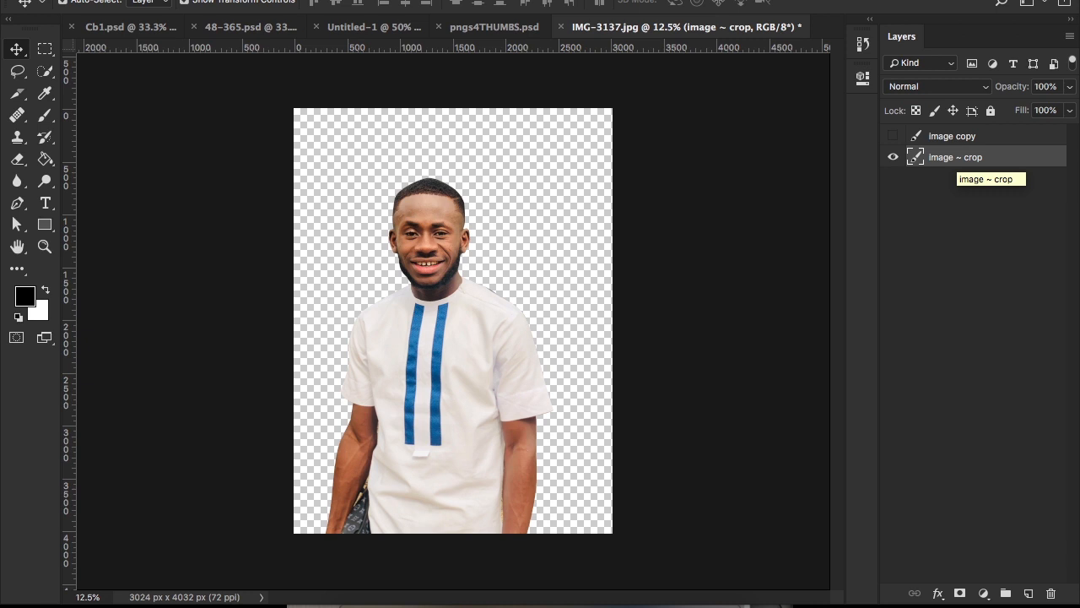